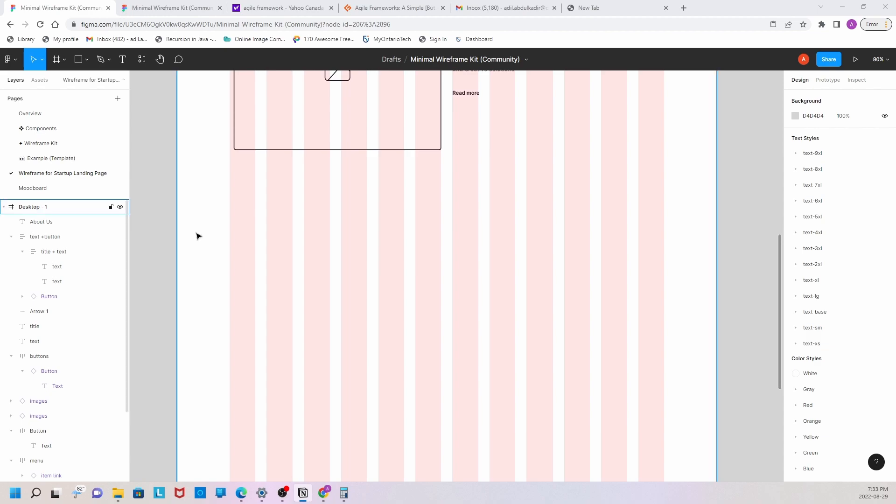
# Examine the Moodboard page's reference designs, including the affordable pricing plans section, for the next landing page section
pyautogui.click(92, 191)
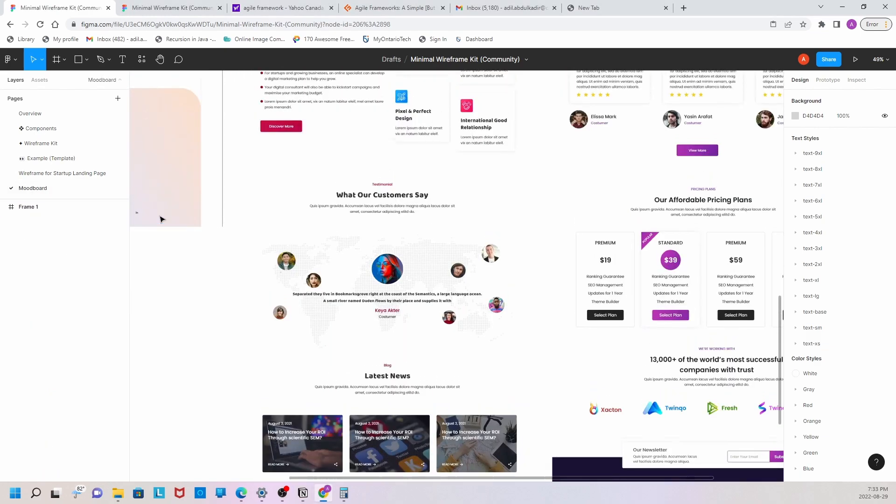
pyautogui.scroll(4, 352, 433)
pyautogui.hscroll(-1, 352, 433)
pyautogui.hscroll(-5, 318, 475)
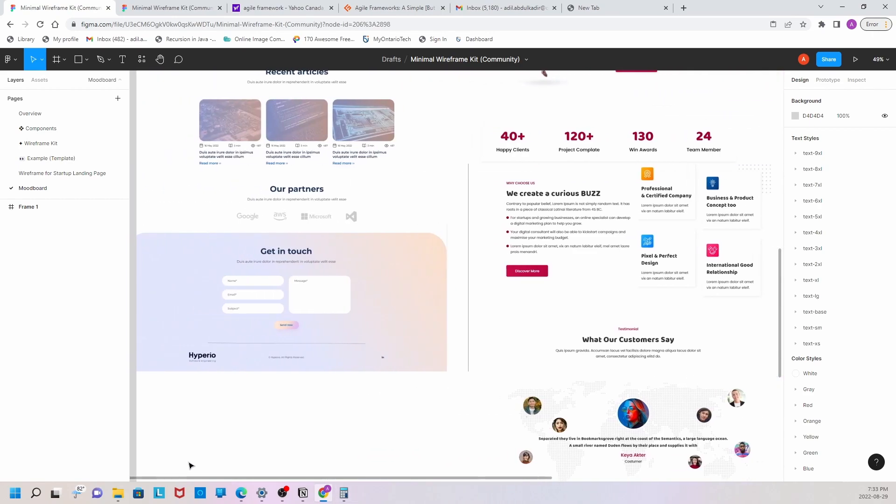
pyautogui.scroll(5, 317, 478)
pyautogui.moveTo(316, 481); pyautogui.dragTo(596, 466)
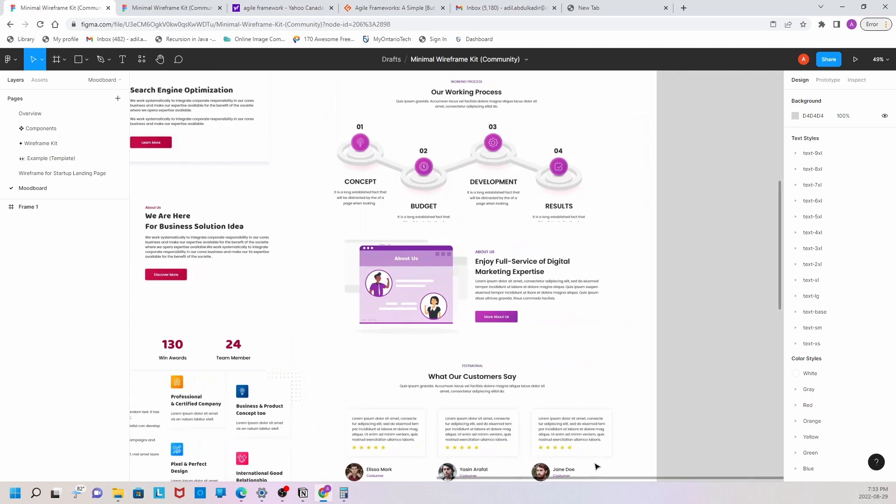
pyautogui.scroll(2, 568, 358)
pyautogui.scroll(-7, 499, 223)
pyautogui.scroll(-3, 499, 223)
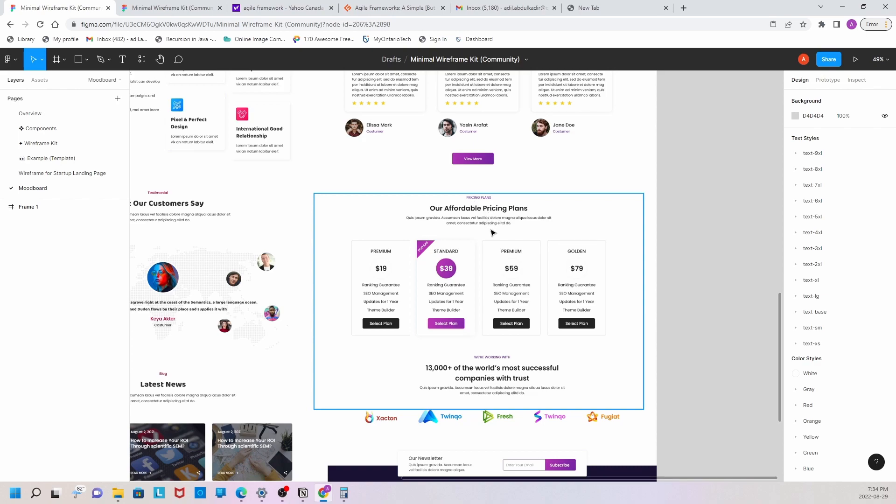
# Copy the centered title-and-text header from the first center content layout in the Wireframe Kit
pyautogui.click(74, 174)
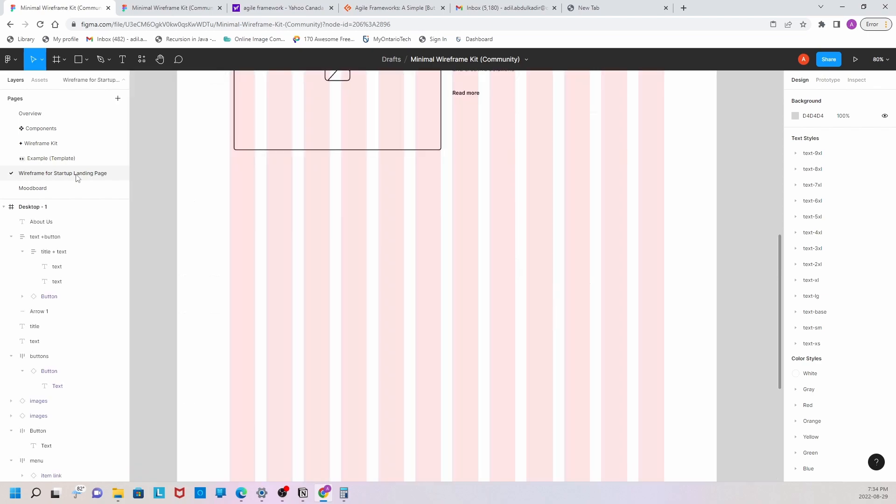
pyautogui.click(41, 82)
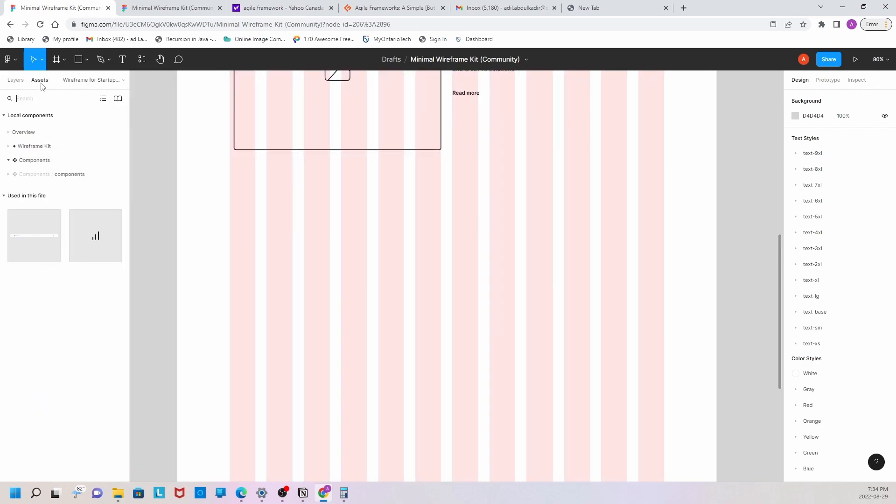
pyautogui.click(7, 147)
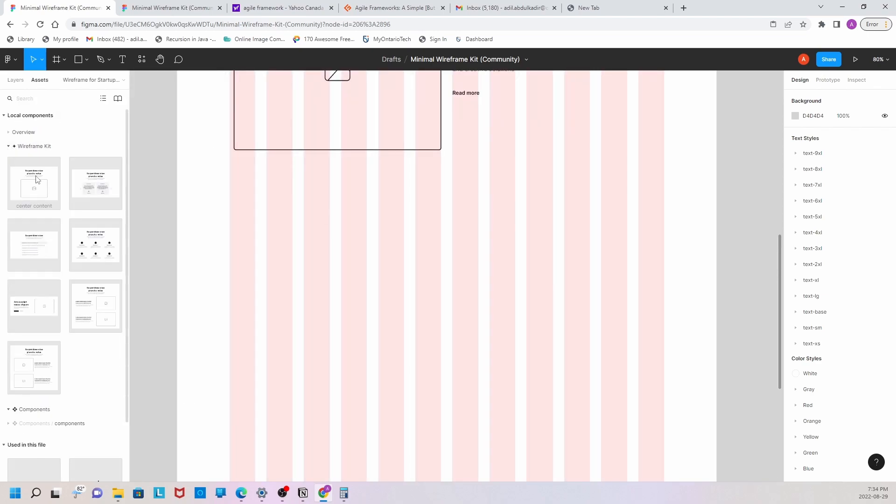
pyautogui.click(42, 184)
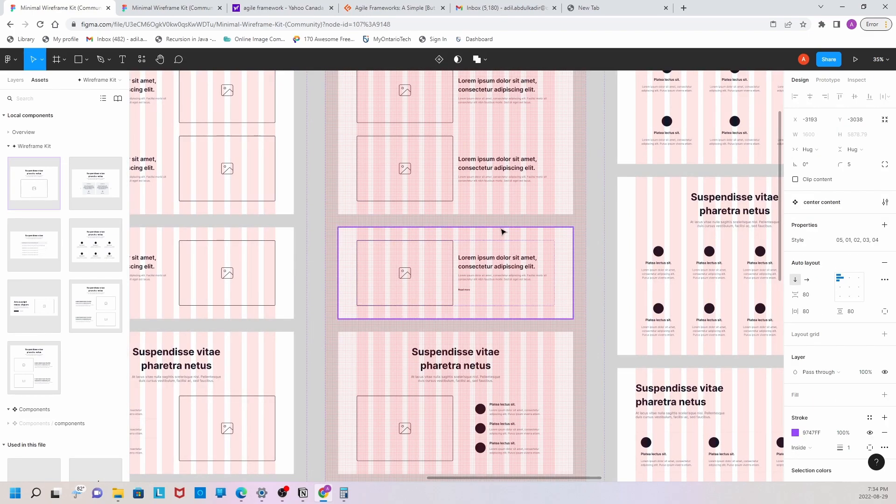
pyautogui.scroll(1, 430, 273)
pyautogui.hscroll(-10, 430, 274)
pyautogui.scroll(4, 482, 204)
pyautogui.scroll(2, 341, 231)
pyautogui.scroll(1, 342, 231)
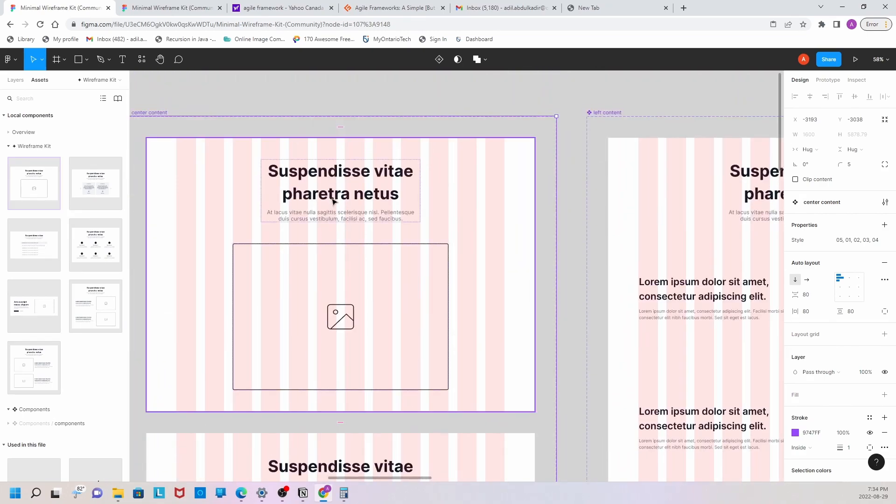
pyautogui.click(333, 199)
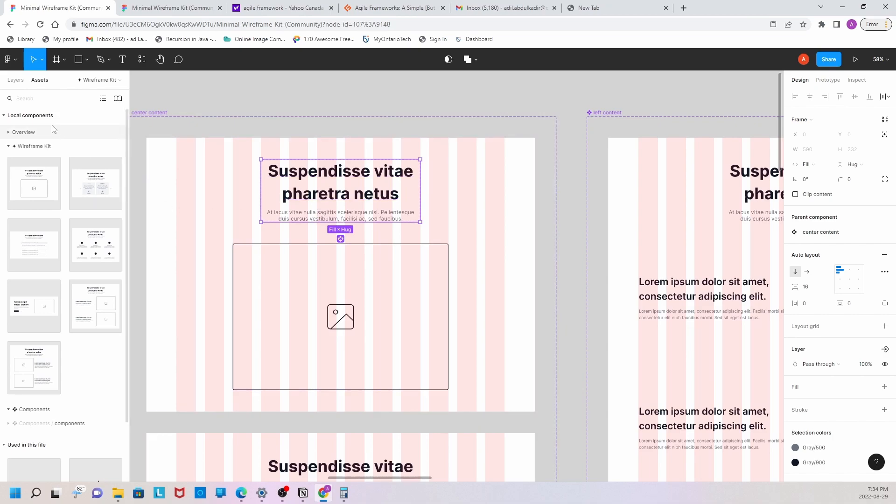
# Paste the header into the startup landing page wireframe below the About Us section, at about X 437, Y 1516
pyautogui.click(19, 83)
pyautogui.click(59, 186)
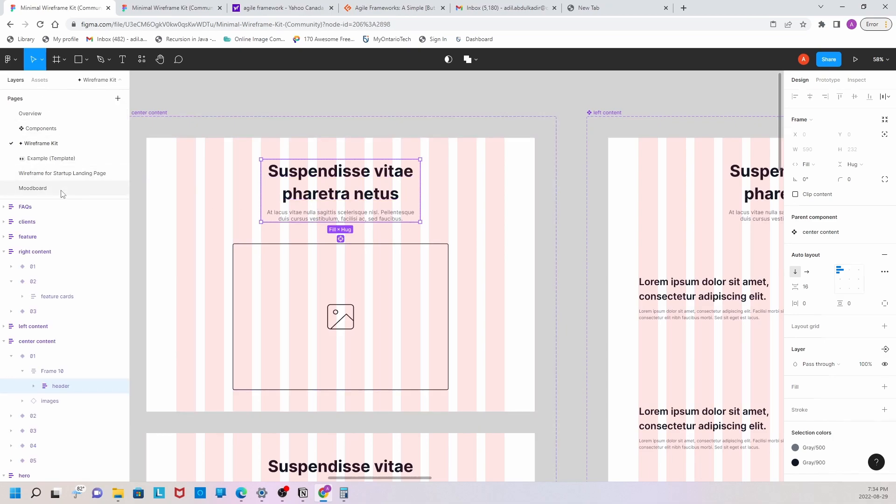
pyautogui.click(60, 174)
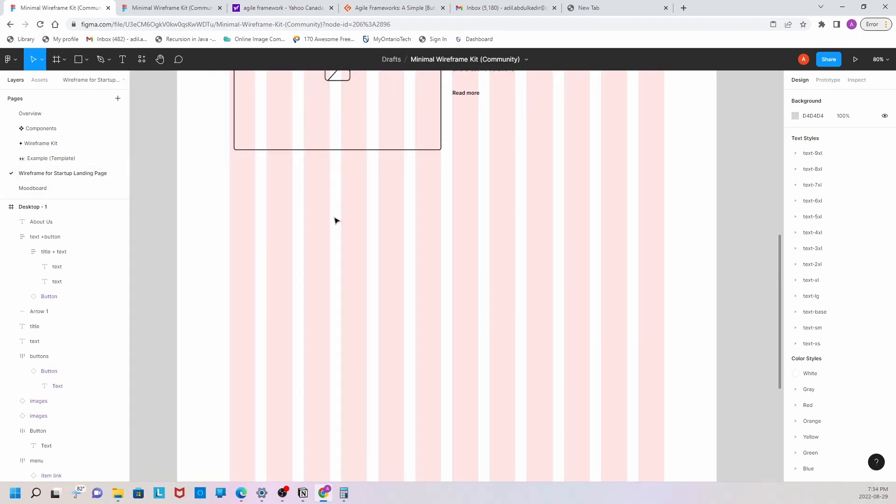
pyautogui.hotkey('ctrl', 'v')
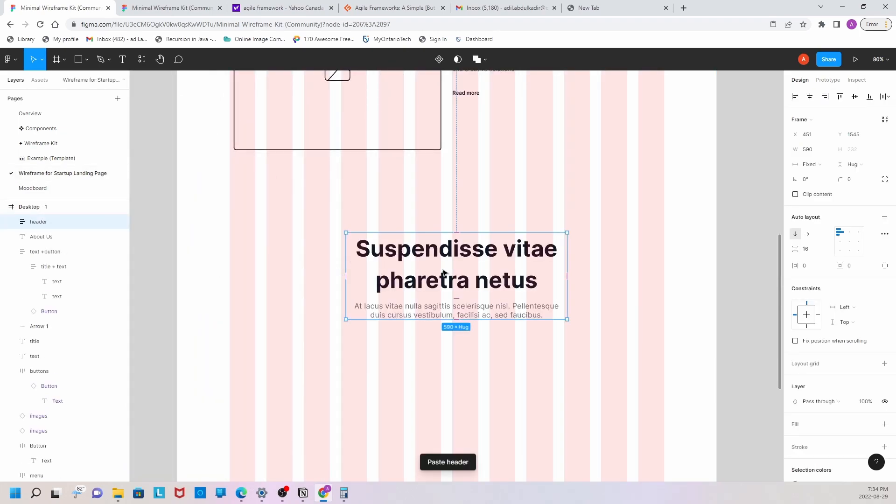
pyautogui.moveTo(439, 262); pyautogui.dragTo(440, 260)
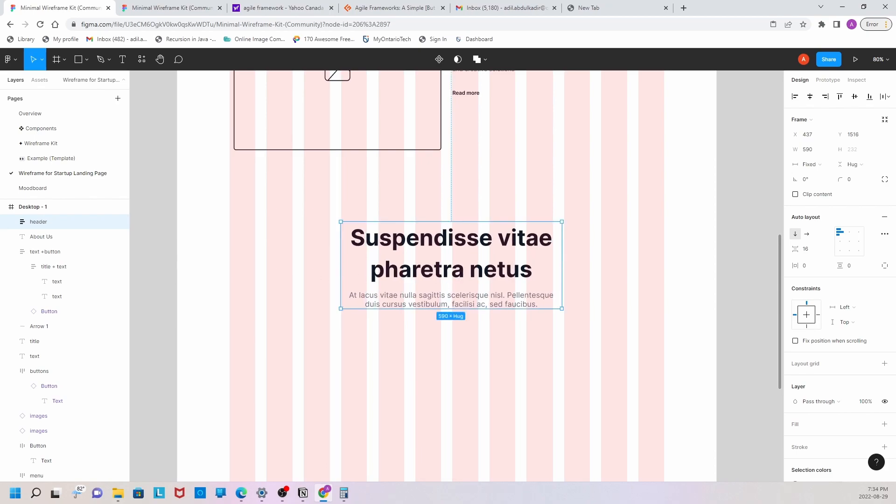
# Change the pasted header's title to "Affordable Pricing"
pyautogui.doubleClick(404, 276)
pyautogui.doubleClick(389, 243)
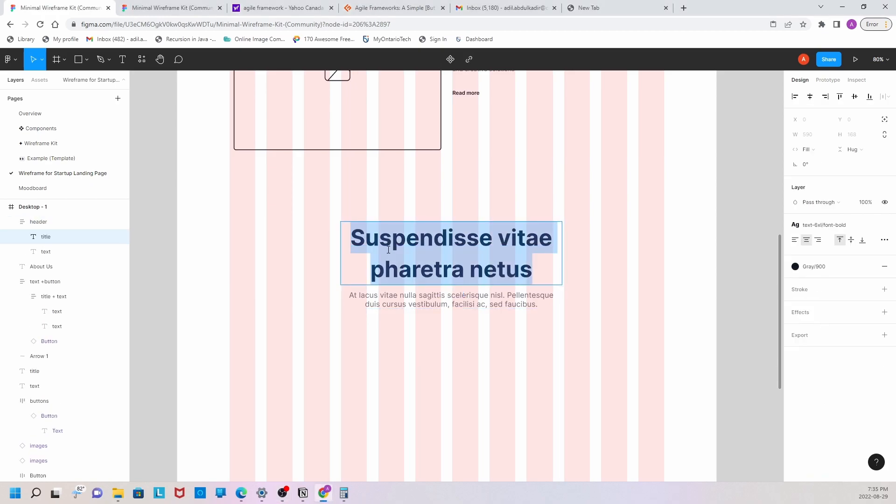
pyautogui.write('Affordable Pricing')
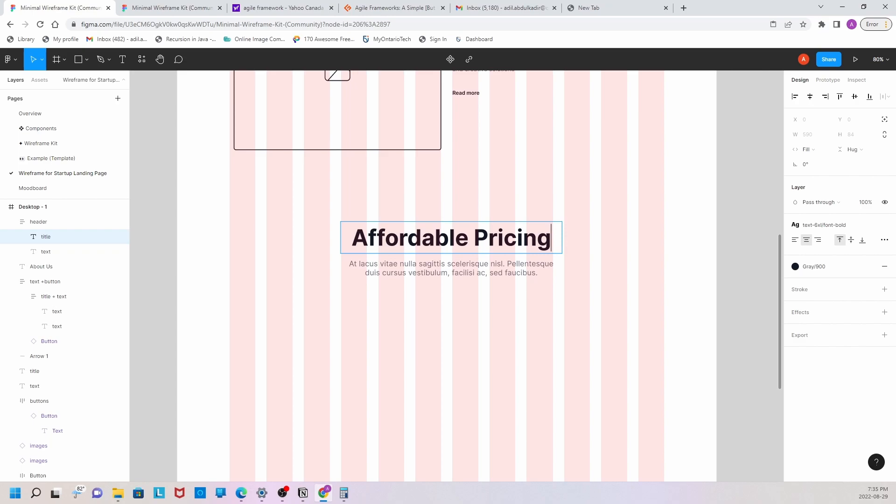
pyautogui.press('Escape')
# Check the moodboard's pricing header, then remove the extra space between the words of the wireframe's "About Us" label
pyautogui.click(110, 188)
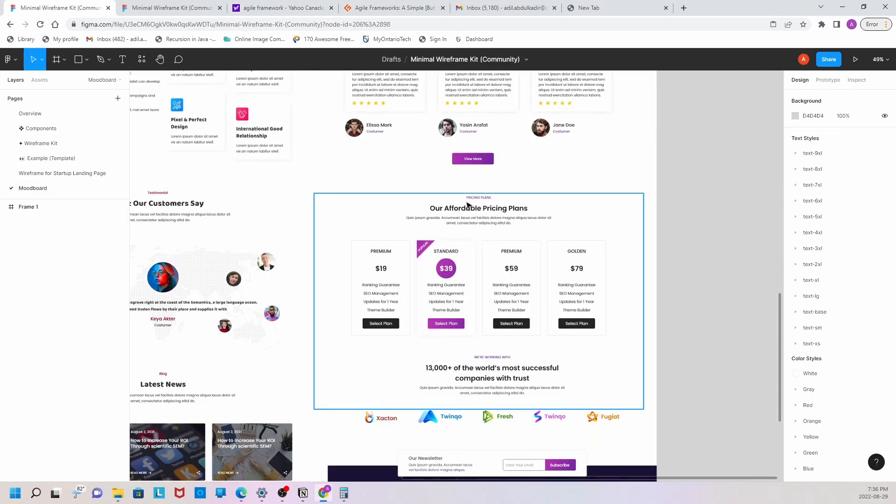
pyautogui.click(75, 175)
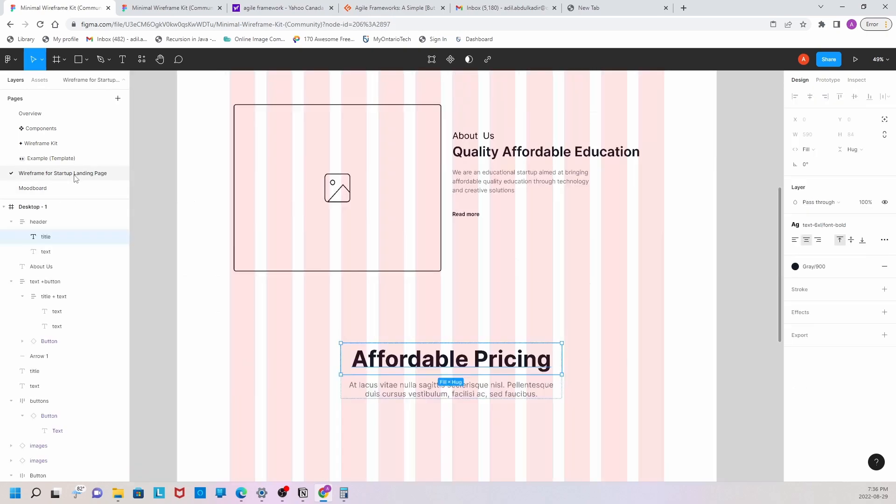
pyautogui.click(468, 139)
pyautogui.doubleClick(469, 136)
pyautogui.click(481, 136)
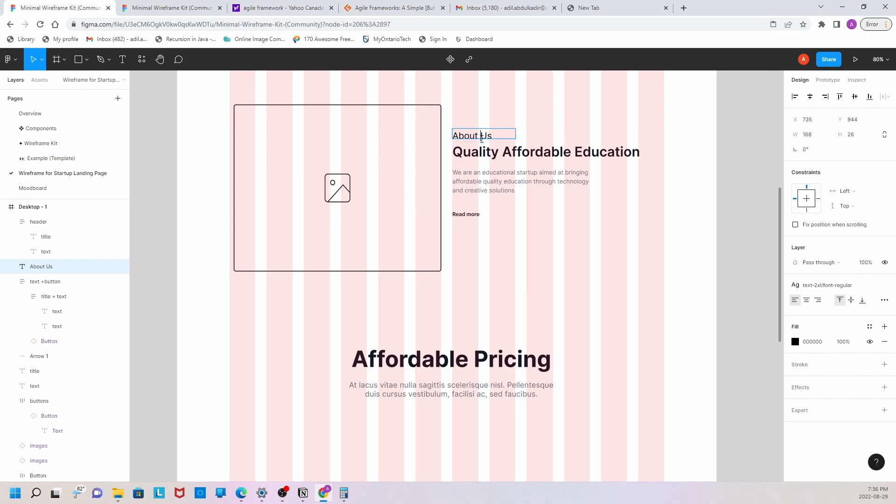
pyautogui.press('Escape')
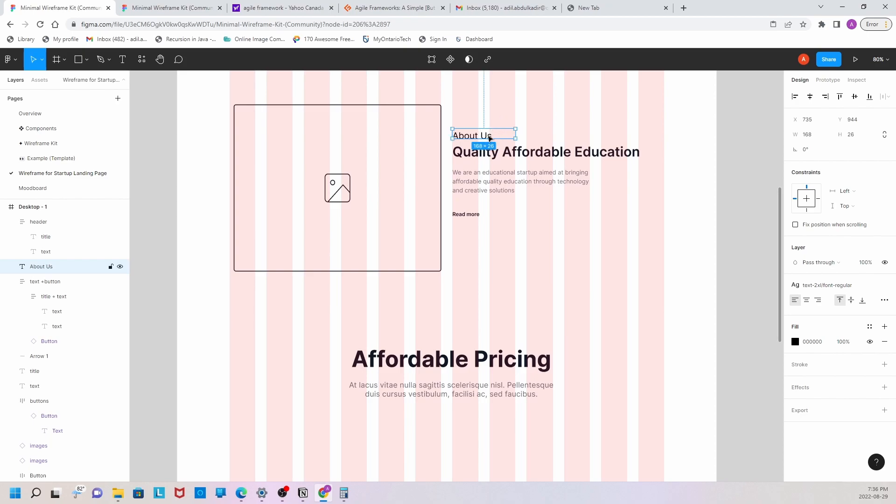
# Duplicate the "About Us" label above the Affordable Pricing title, at about X 636, Y 1489, and change its text to "Pricing Plans"
pyautogui.moveTo(490, 135); pyautogui.dragTo(451, 340)
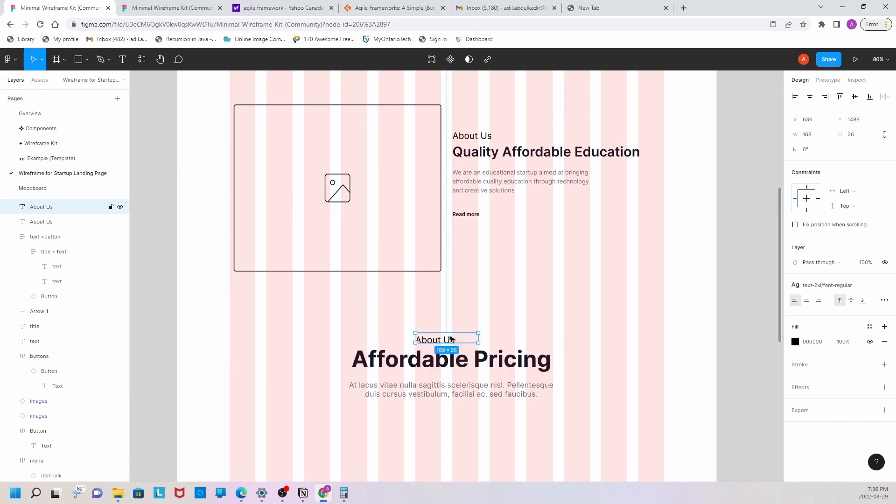
pyautogui.doubleClick(451, 339)
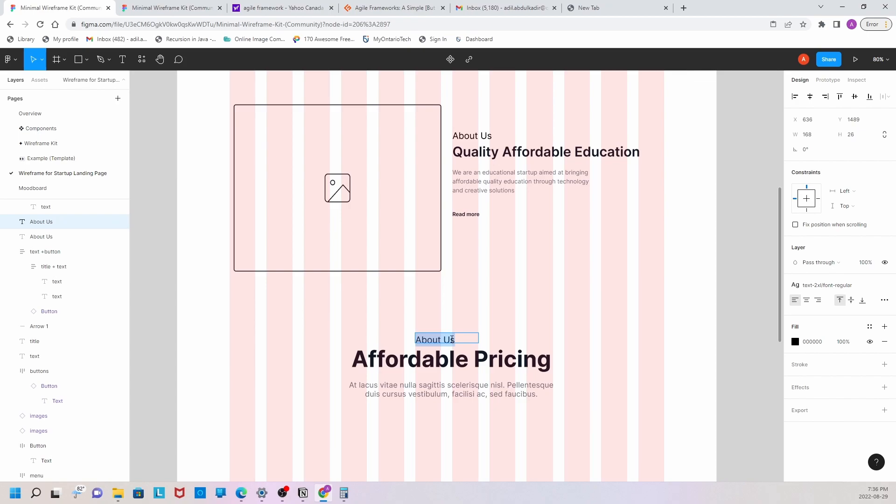
pyautogui.write('Pricing P')
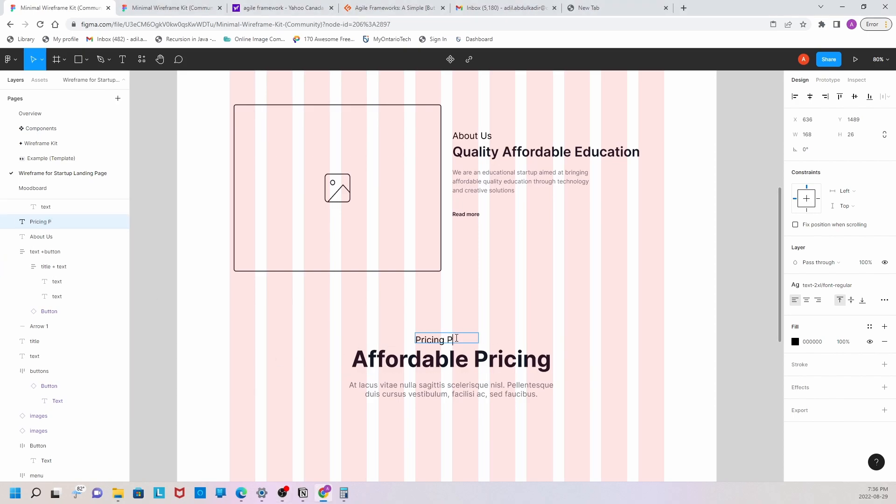
pyautogui.write('s')
# Replace the placeholder description under Affordable Pricing with "Invest in yourself with our quality content"
pyautogui.doubleClick(375, 385)
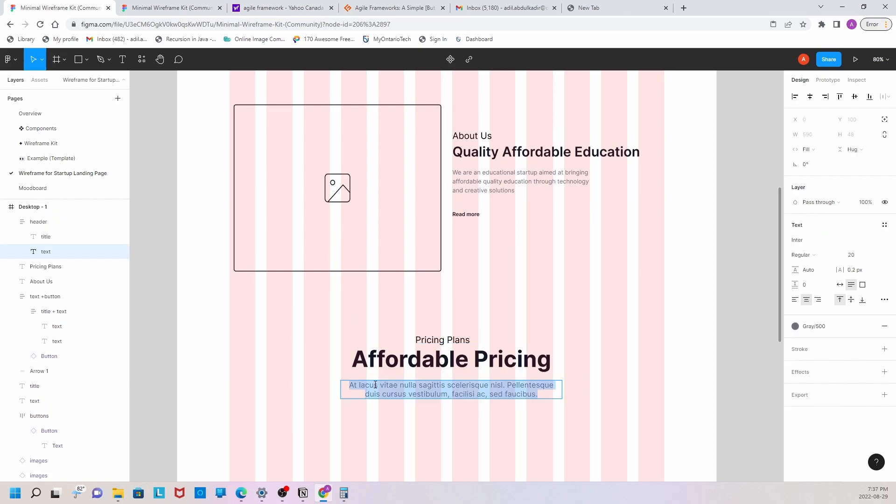
pyautogui.click(375, 384)
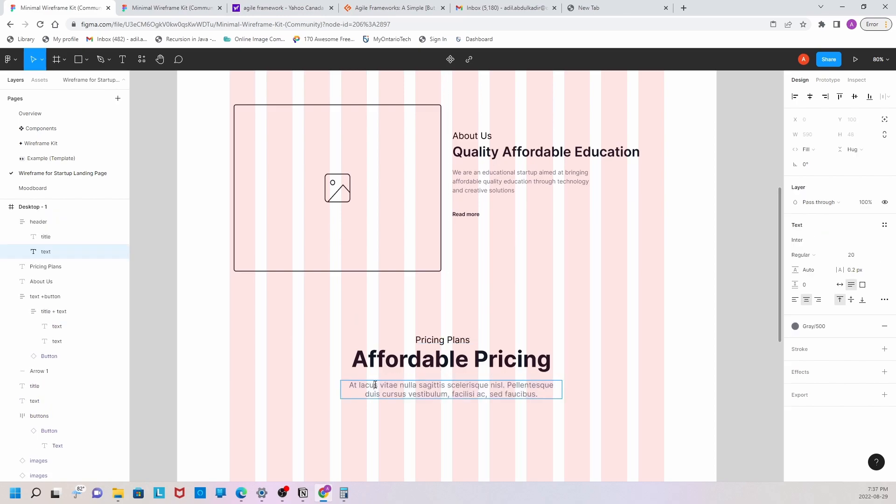
pyautogui.hotkey('ctrl', 'a')
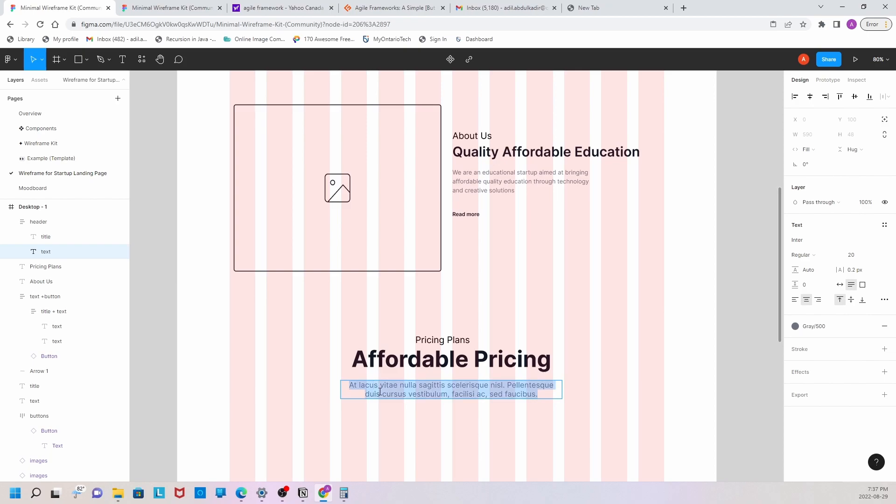
pyautogui.write('Invest in yourself with our quality content')
pyautogui.press('Escape')
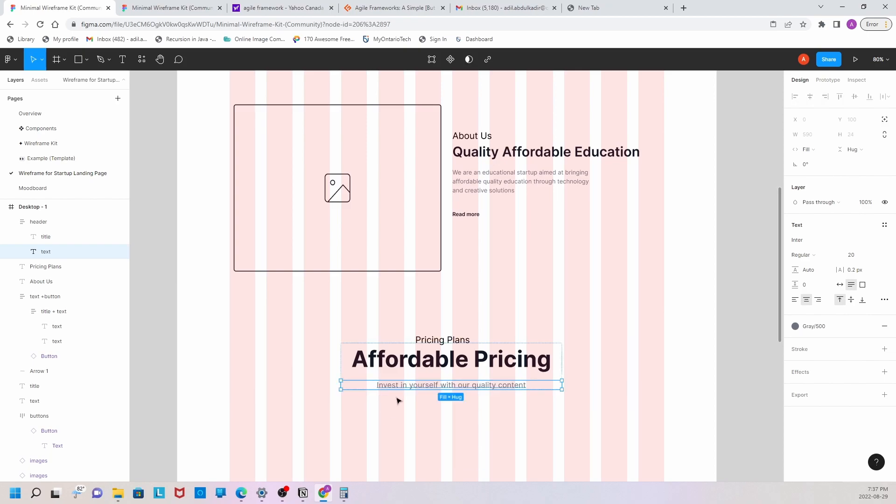
pyautogui.scroll(-2, 394, 394)
pyautogui.click(356, 331)
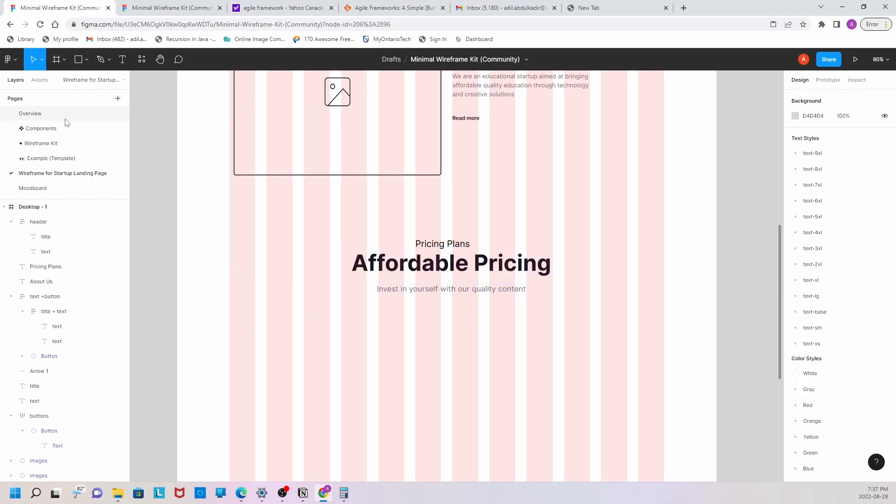
# Examine the Wireframe Kit layouts and the moodboard's pricing cards for a card design, and return to the landing page wireframe
pyautogui.click(61, 148)
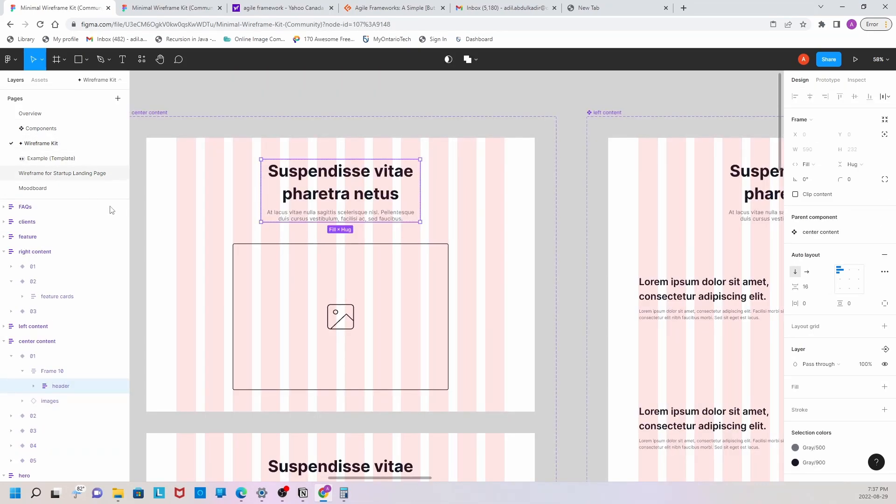
pyautogui.click(425, 264)
pyautogui.scroll(-8, 425, 264)
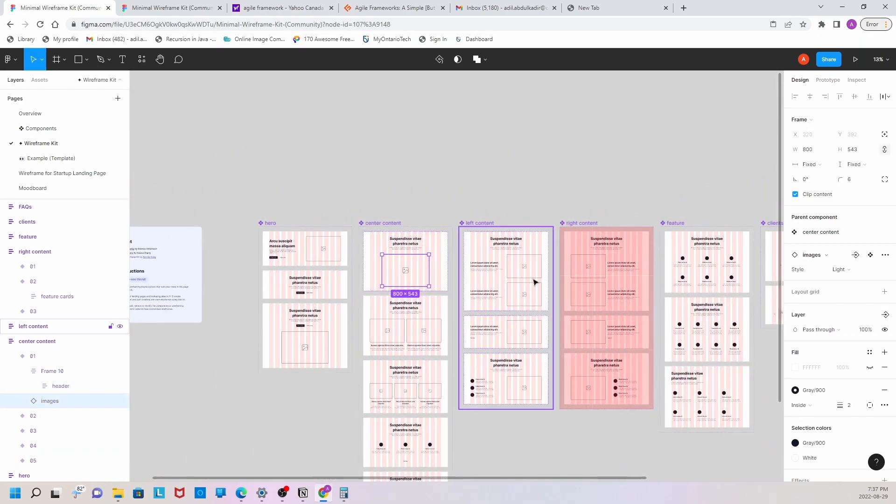
pyautogui.scroll(-1, 541, 282)
pyautogui.scroll(2, 486, 420)
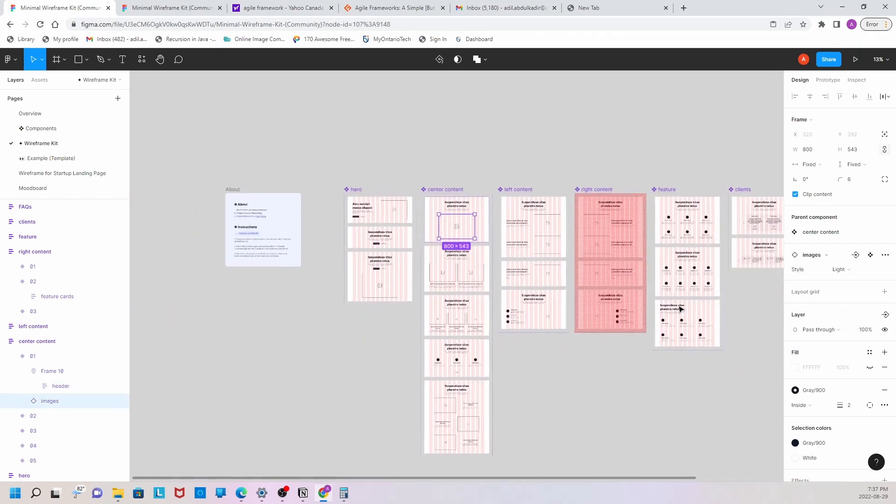
pyautogui.scroll(-2, 678, 310)
pyautogui.scroll(3, 765, 275)
pyautogui.moveTo(524, 481); pyautogui.dragTo(110, 224)
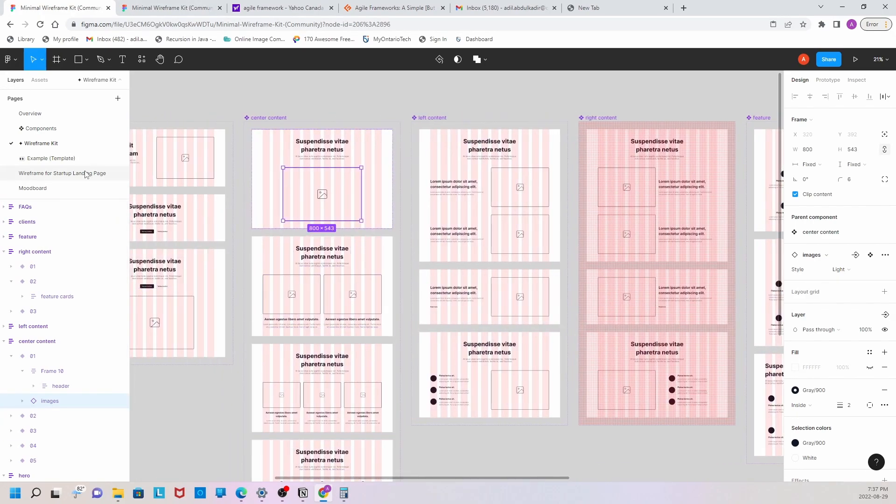
pyautogui.click(110, 172)
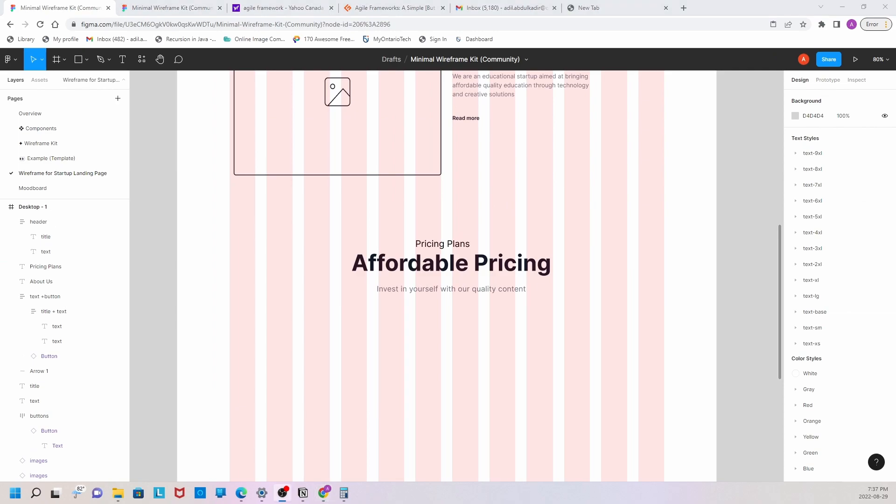
pyautogui.click(110, 188)
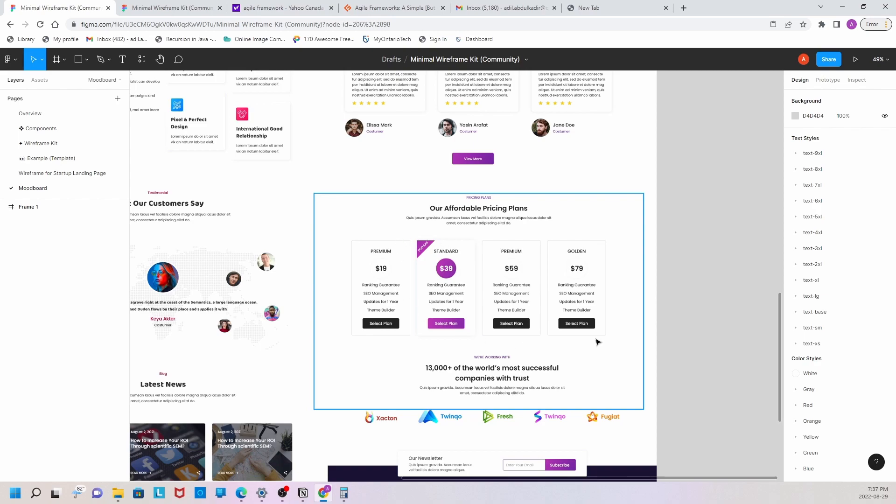
pyautogui.click(49, 171)
pyautogui.scroll(-2, 260, 278)
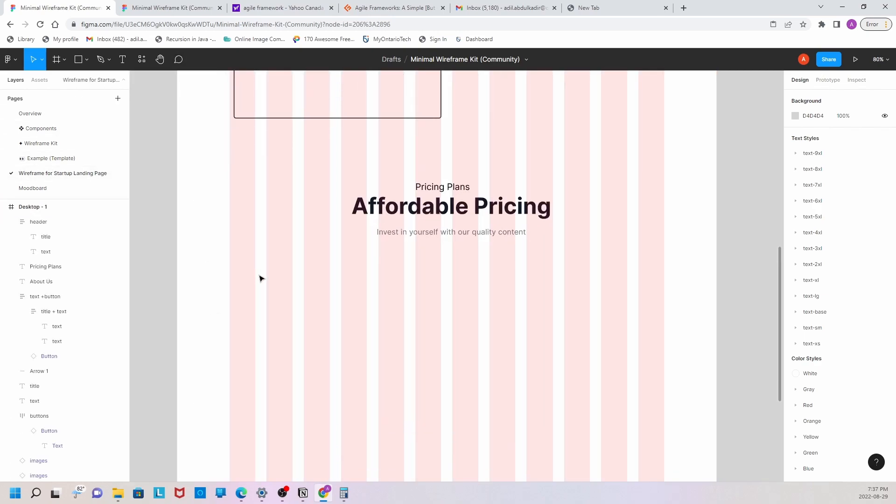
# Draw a rectangle of about 298 × 374 below the Affordable Pricing description as the first pricing card
pyautogui.click(87, 60)
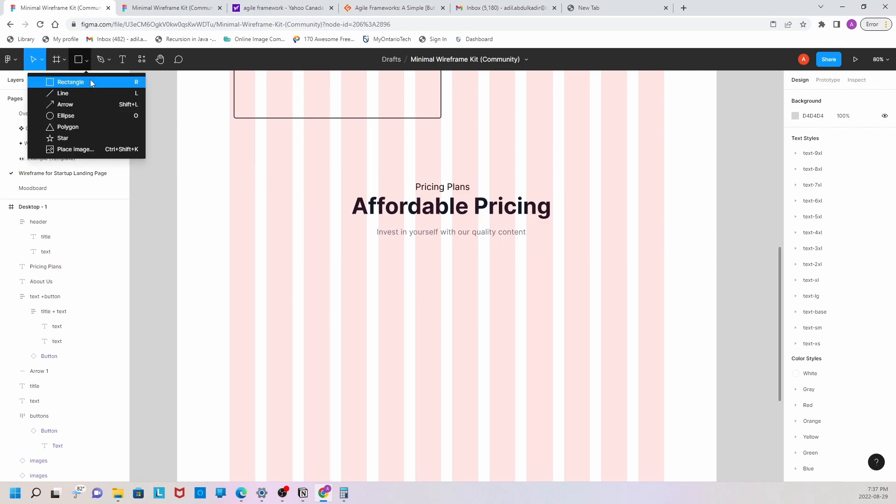
pyautogui.click(90, 82)
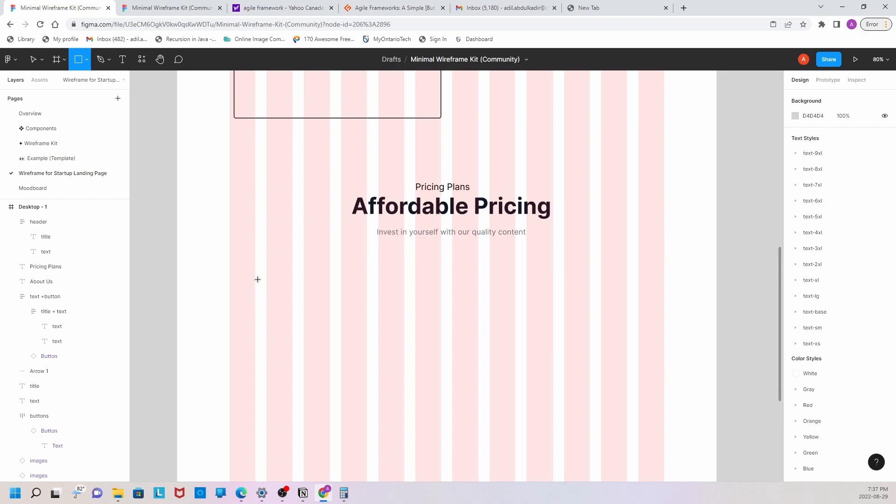
pyautogui.moveTo(254, 265); pyautogui.dragTo(366, 404)
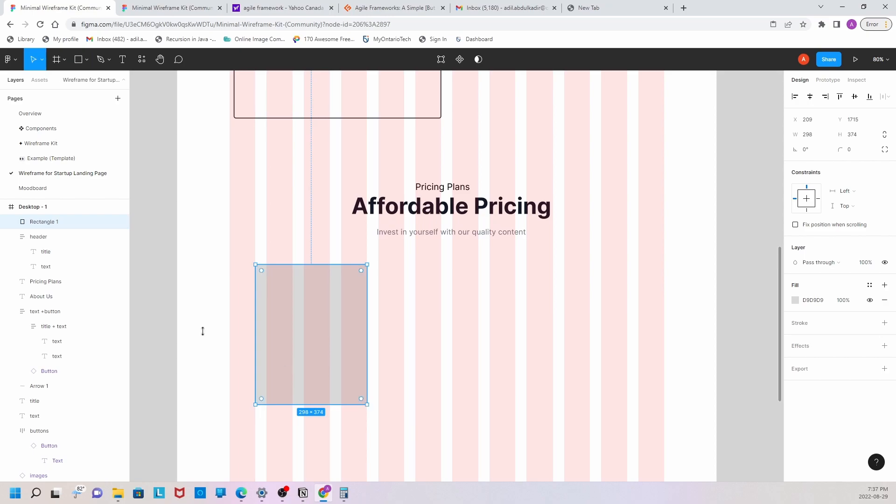
# Check the moodboard's pricing cards, then move the wireframe's card rectangle to X 239, Y 1711 and resize it to 298 × 329
pyautogui.click(100, 191)
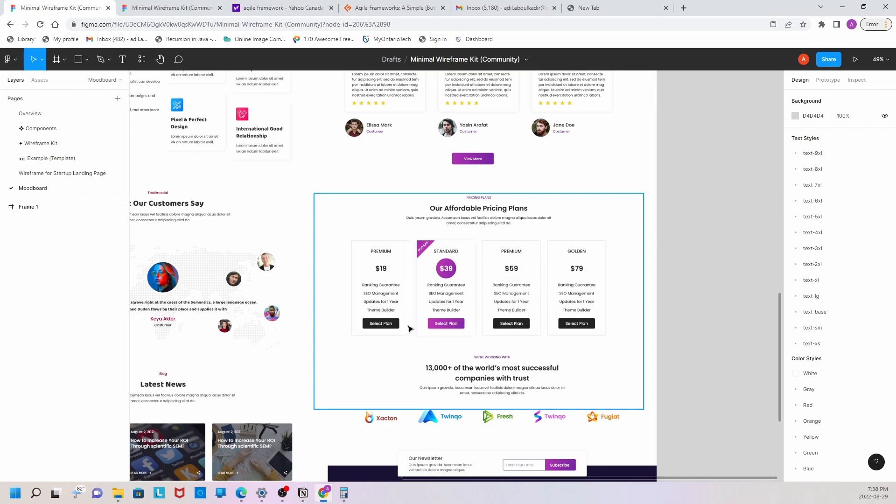
pyautogui.click(72, 174)
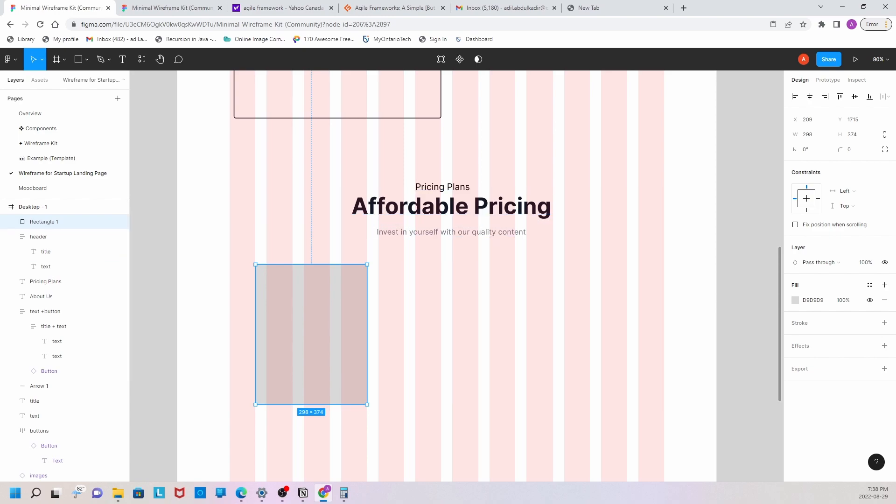
pyautogui.moveTo(300, 314); pyautogui.dragTo(304, 313)
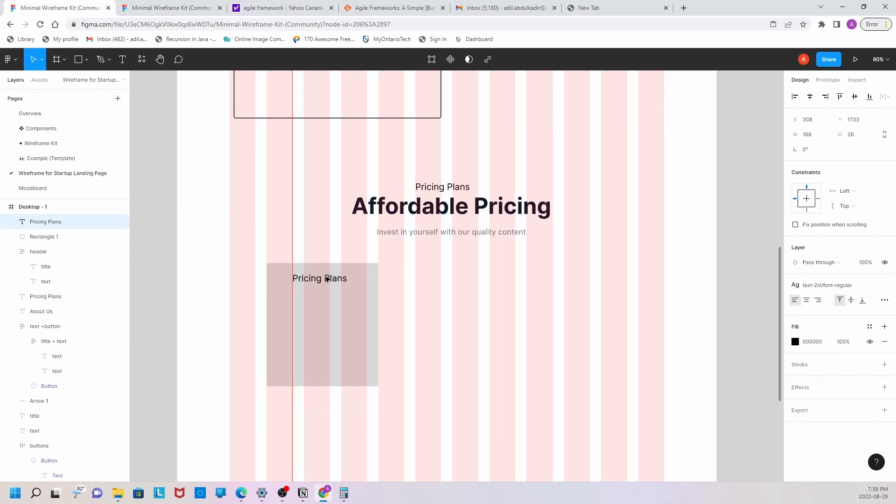
# Change the "Pricing Plans" copy on the card to "Free", narrow its box to about 59 and center it near the card's top edge
pyautogui.moveTo(326, 276); pyautogui.dragTo(324, 276)
pyautogui.doubleClick(325, 278)
pyautogui.write('Free')
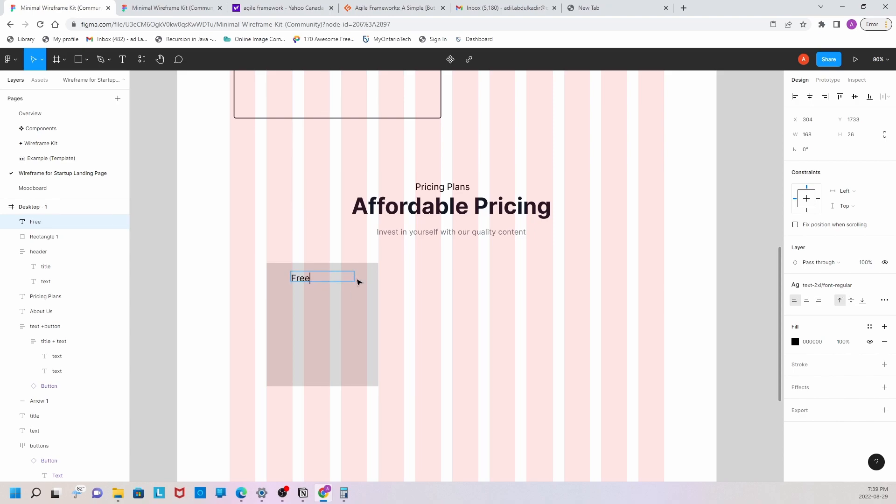
pyautogui.press('Escape')
pyautogui.moveTo(353, 277); pyautogui.dragTo(317, 279)
pyautogui.moveTo(302, 279); pyautogui.dragTo(322, 280)
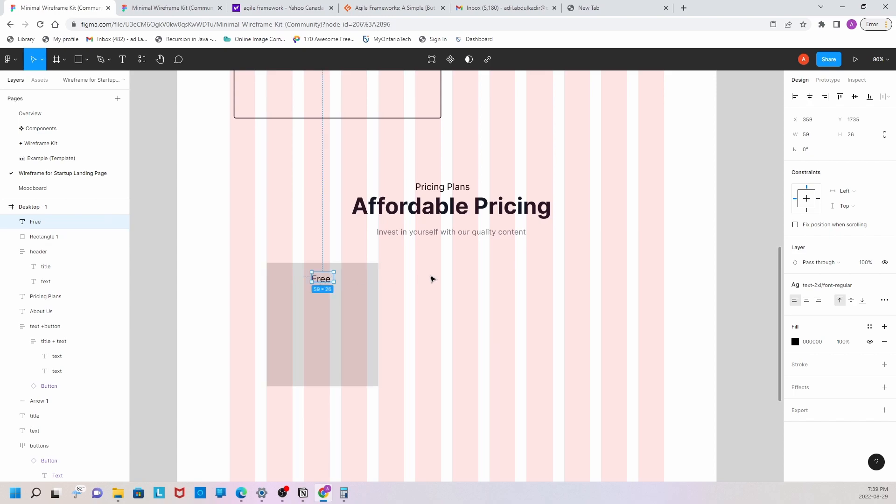
pyautogui.click(432, 279)
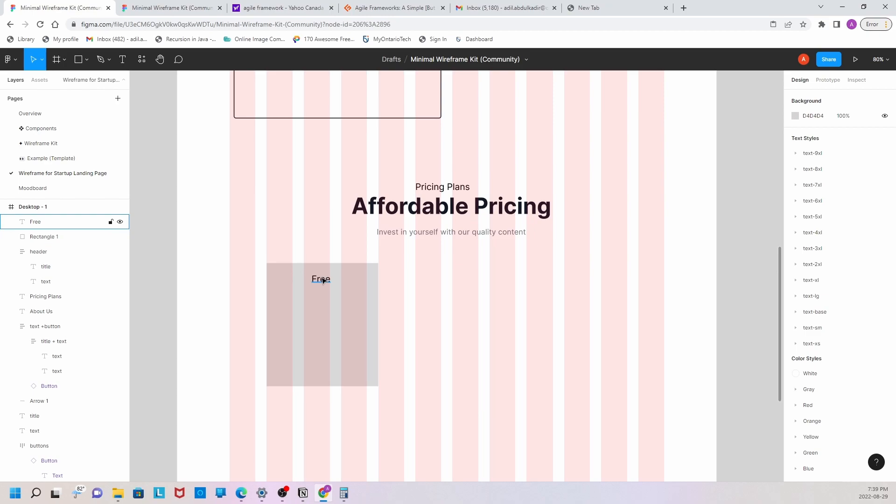
# Copy the pricing description onto the card below "Free", narrow it to about 114 wide and replace its text with "$0"
pyautogui.doubleClick(406, 233)
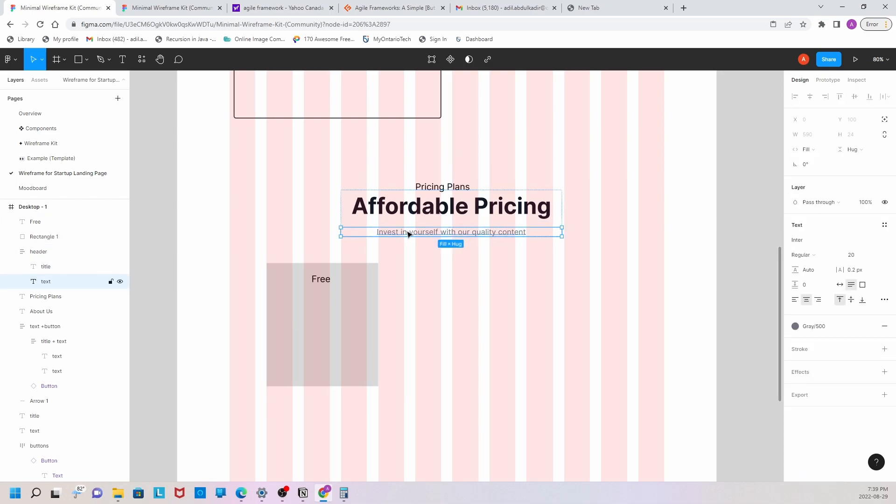
pyautogui.moveTo(408, 234); pyautogui.dragTo(331, 304)
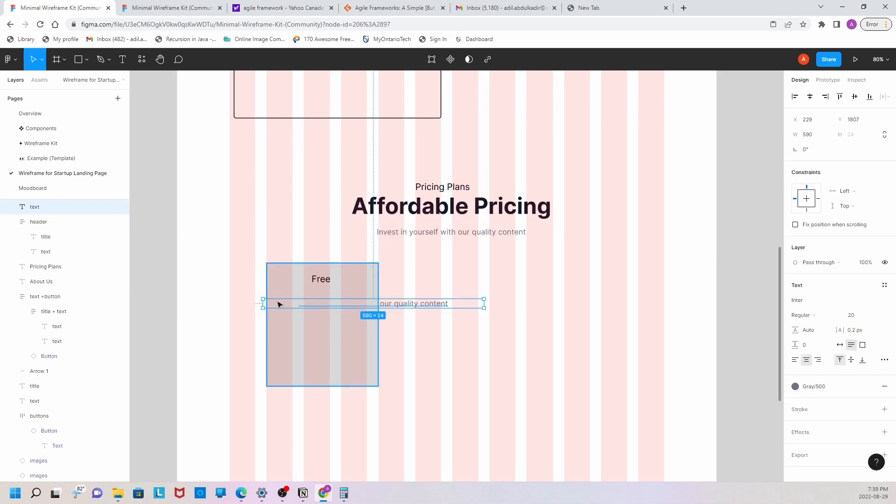
pyautogui.moveTo(261, 303); pyautogui.dragTo(318, 319)
pyautogui.rightClick(331, 311)
pyautogui.click(345, 281)
pyautogui.doubleClick(317, 319)
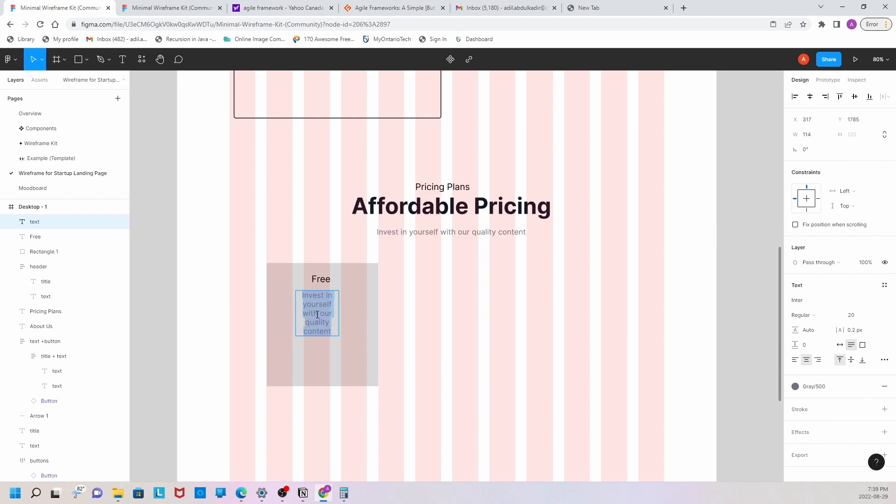
pyautogui.write('$0')
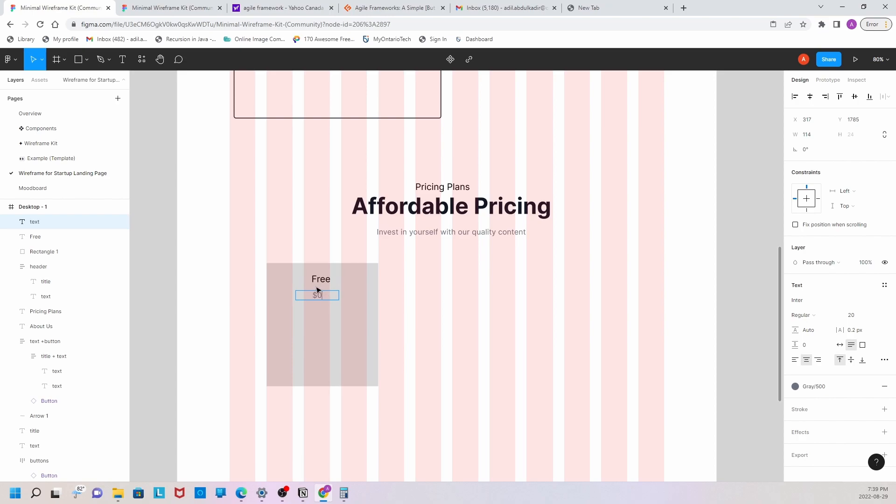
# Set the "$0" price's font size to 36 and place it under "Free" at about X 323, Y 1795
pyautogui.moveTo(322, 295); pyautogui.dragTo(316, 295)
pyautogui.click(877, 316)
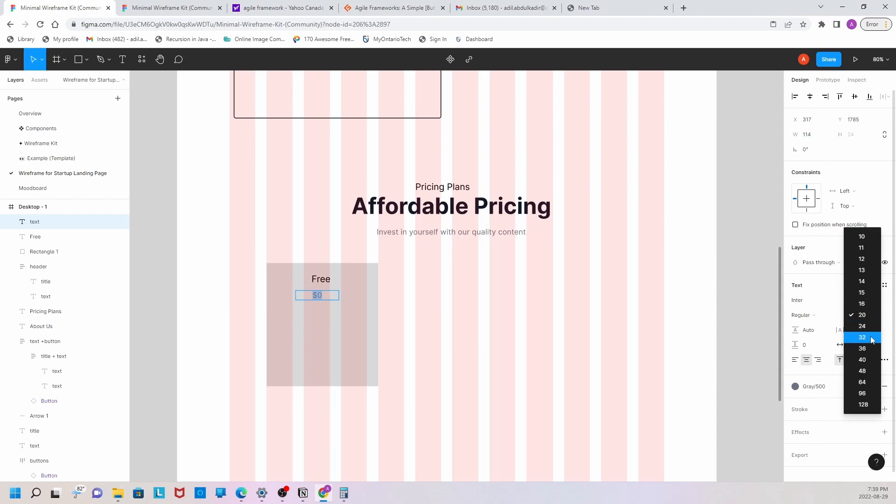
pyautogui.click(871, 338)
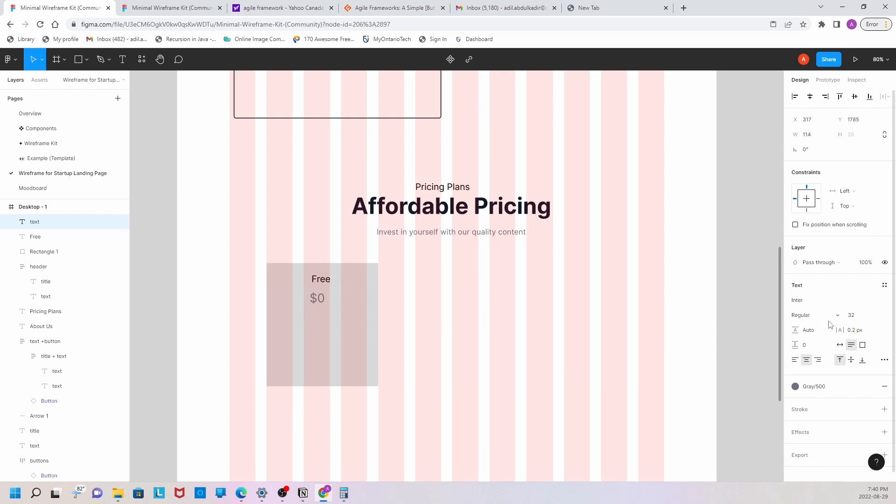
pyautogui.click(875, 316)
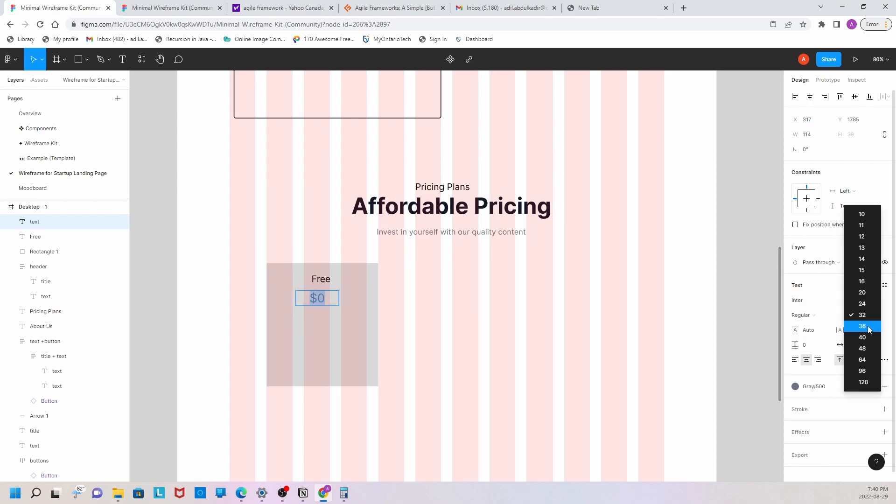
pyautogui.click(867, 326)
pyautogui.doubleClick(328, 296)
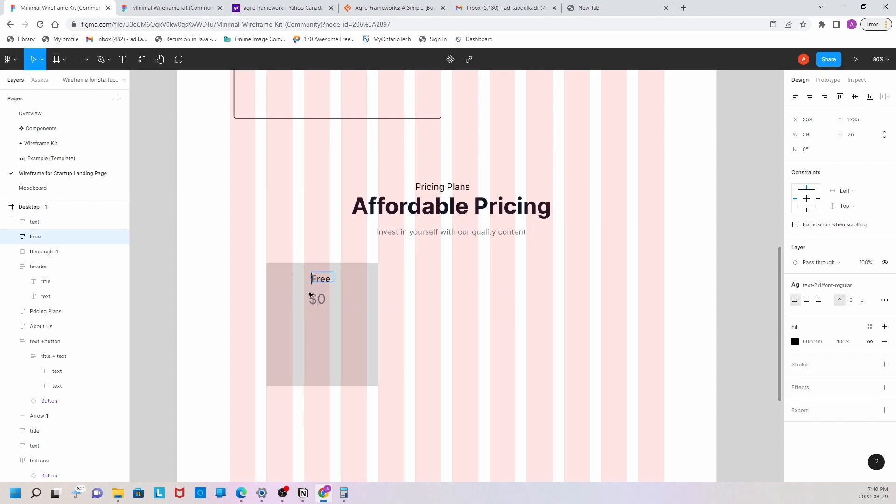
pyautogui.press('Escape')
pyautogui.moveTo(326, 297); pyautogui.dragTo(328, 300)
pyautogui.click(252, 254)
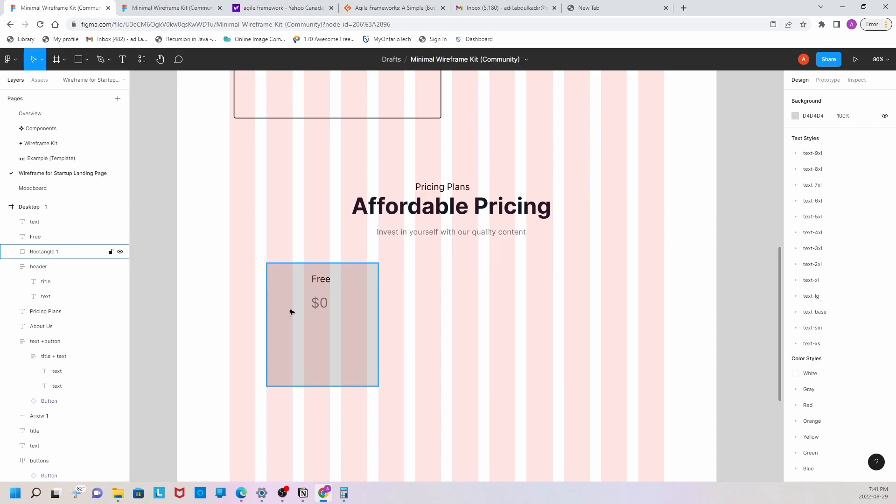
# Duplicate the "$0" text below the price, set the copy's font size to 15 and change its text to "Any Subject"
pyautogui.click(312, 328)
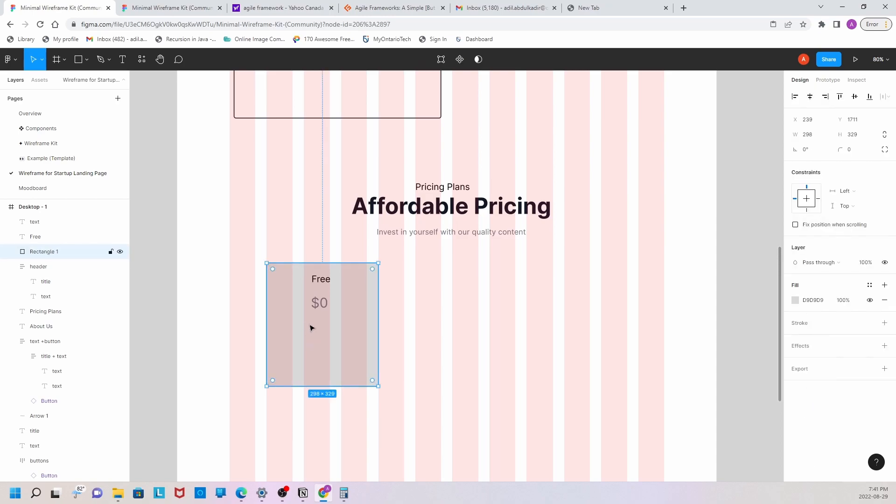
pyautogui.click(327, 283)
pyautogui.click(328, 304)
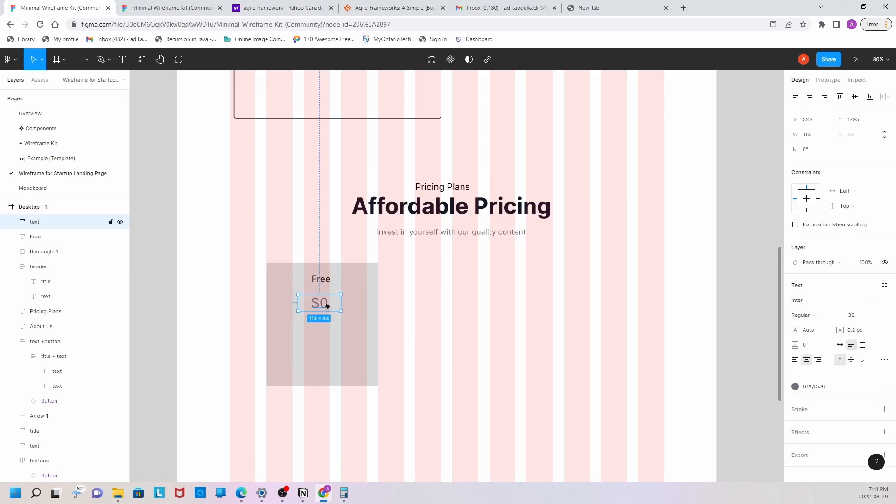
pyautogui.moveTo(327, 304); pyautogui.dragTo(326, 329)
pyautogui.click(852, 315)
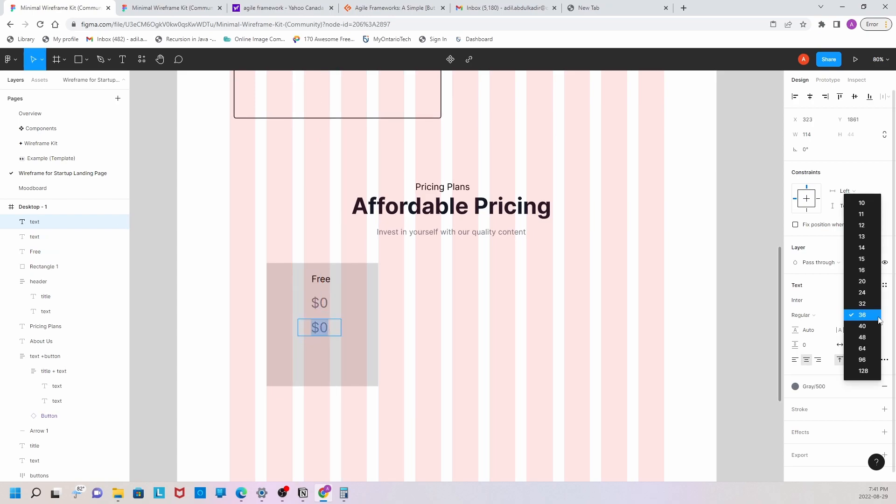
pyautogui.click(862, 259)
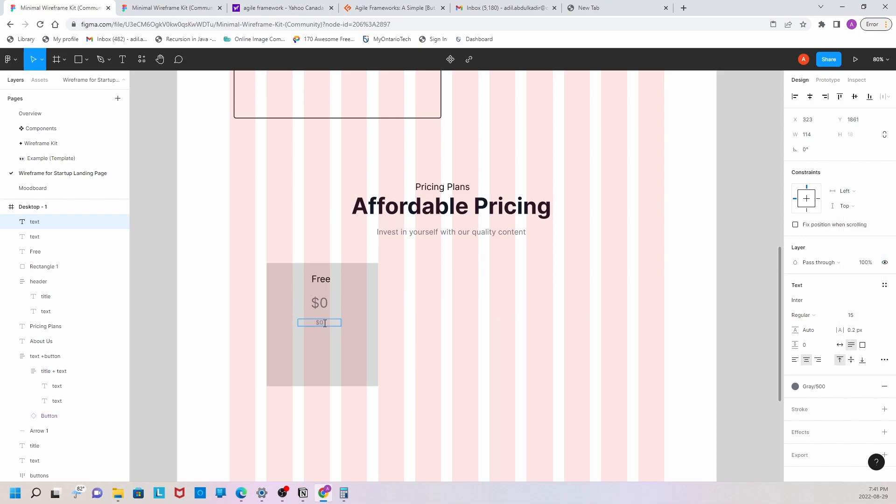
pyautogui.write('ny Subject')
pyautogui.press('Escape')
# Add two copies of the feature line below "Any Subject", reading "4 Lessons" and "Post 5 Questions/Month"
pyautogui.moveTo(322, 326); pyautogui.dragTo(324, 334)
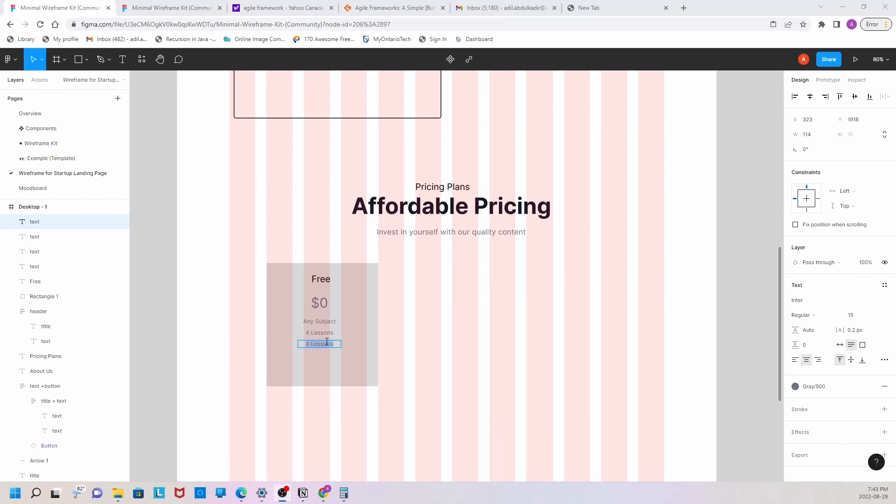
pyautogui.moveTo(336, 344); pyautogui.dragTo(297, 345)
pyautogui.write('Post')
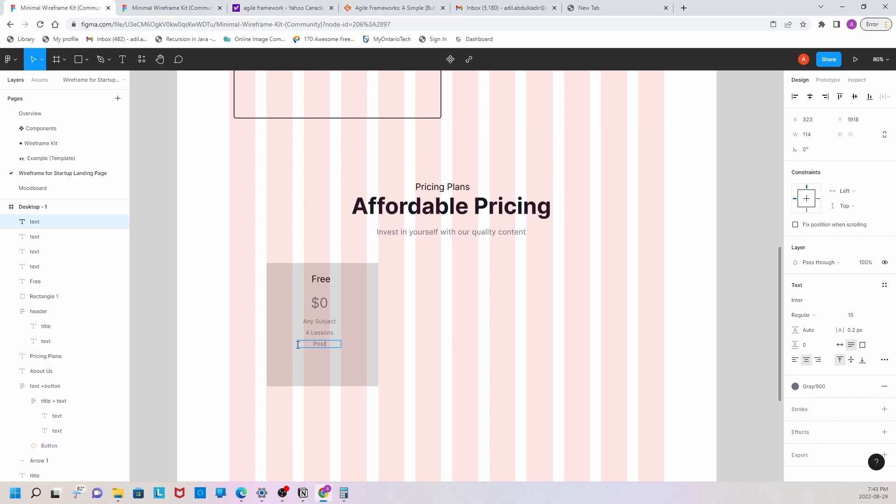
pyautogui.write(' 5 Q')
pyautogui.write('estions/Month')
pyautogui.press('Escape')
# Widen the "Post 5 Questions/Month" text box to fit one line and tighten the spacing between the card's feature lines
pyautogui.doubleClick(341, 350)
pyautogui.moveTo(321, 336); pyautogui.dragTo(321, 335)
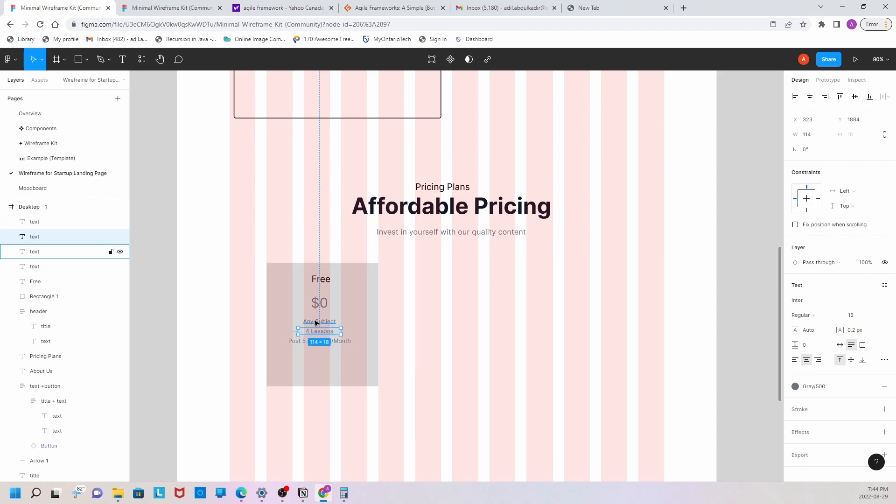
pyautogui.click(315, 336)
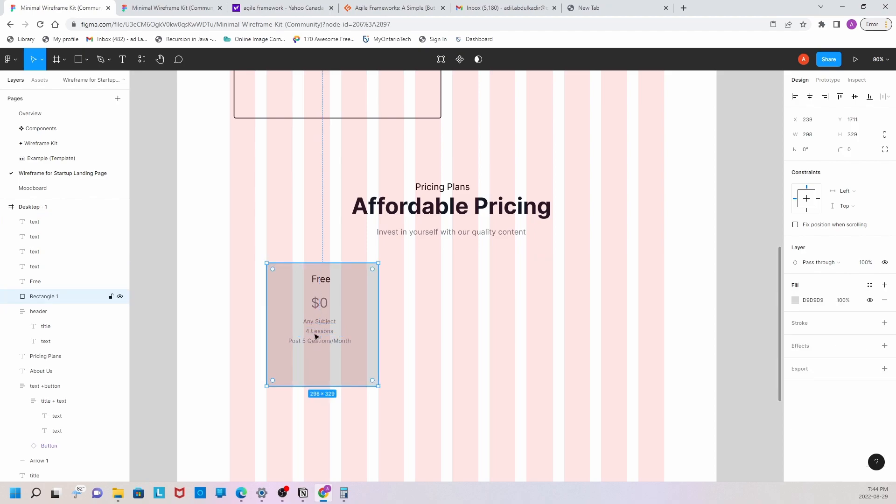
pyautogui.click(404, 354)
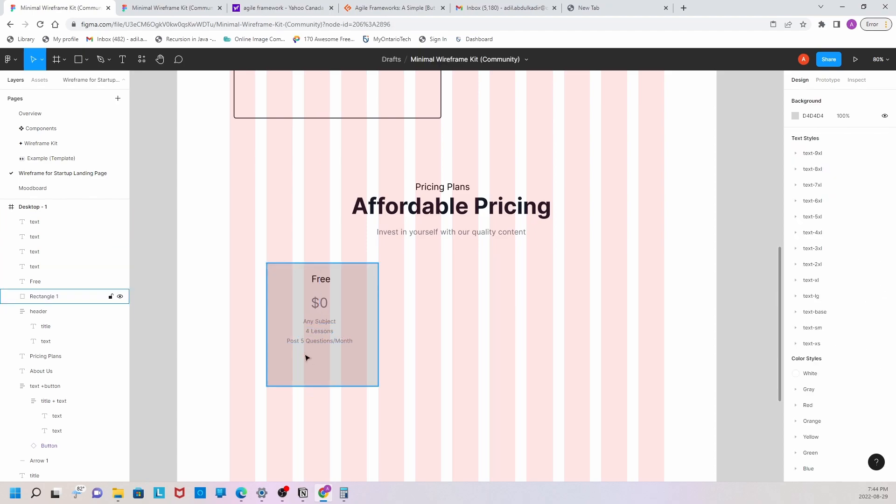
# Duplicate the last feature line below itself, change the copy to "2 Practice Problems/Month" and widen its box to about 198
pyautogui.moveTo(310, 342); pyautogui.dragTo(310, 352)
pyautogui.doubleClick(310, 351)
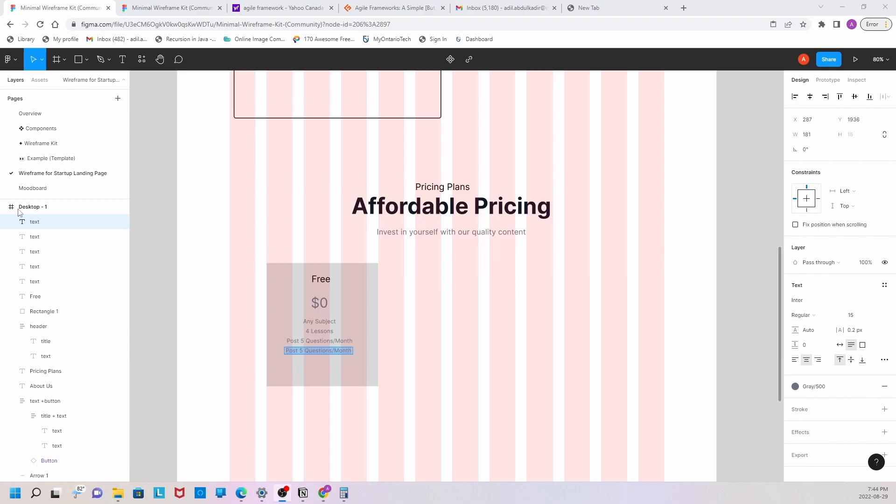
pyautogui.click(314, 352)
pyautogui.hotkey('ctrl', 'a')
pyautogui.write('2')
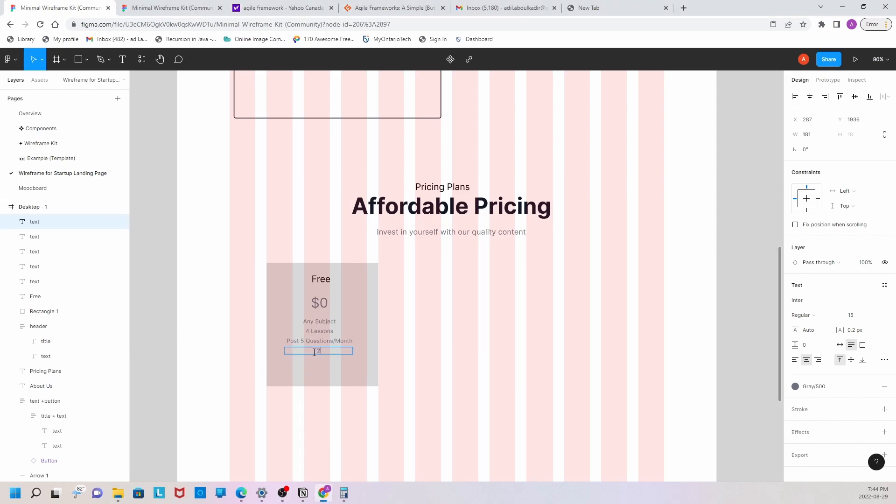
pyautogui.write(' Practice Problems/Month')
pyautogui.press('Escape')
pyautogui.doubleClick(353, 354)
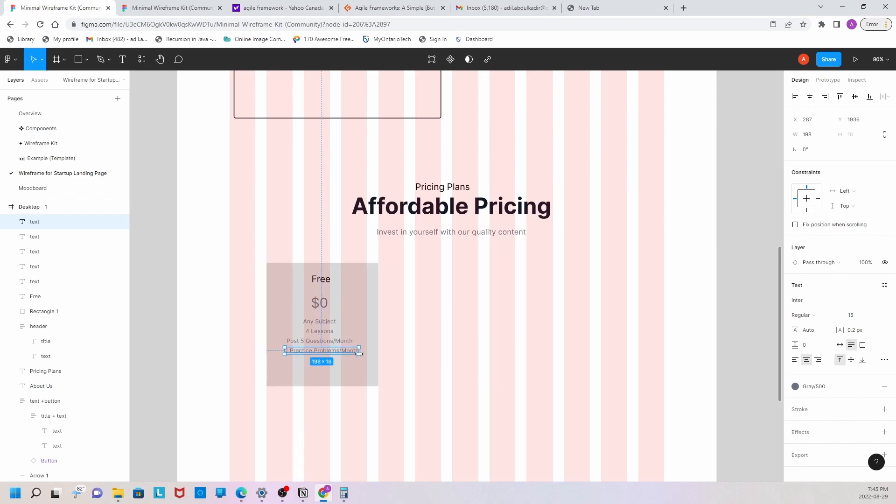
pyautogui.click(425, 343)
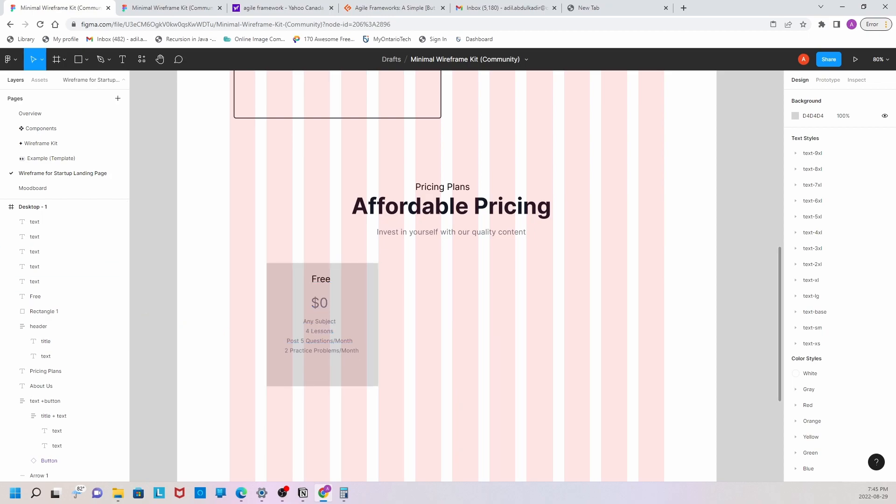
pyautogui.click(440, 353)
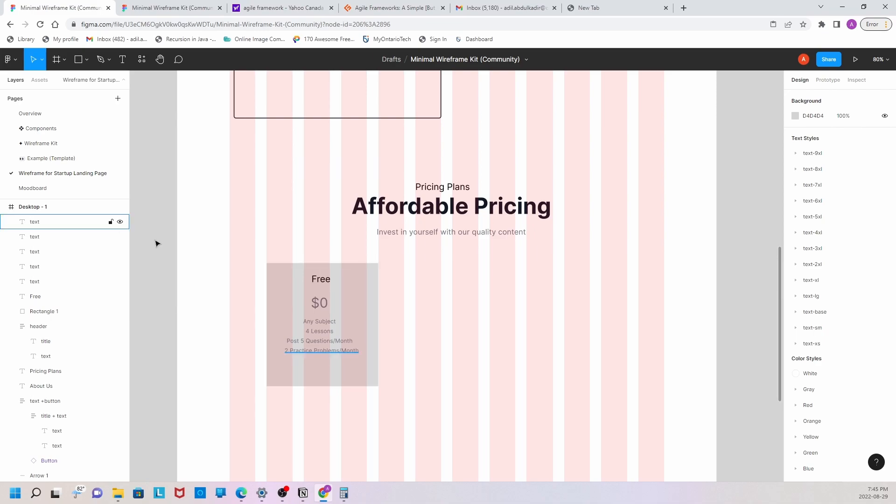
# Check the moodboard's pricing cards and place a Primary button component below the Free card's last feature line on the landing page
pyautogui.click(70, 189)
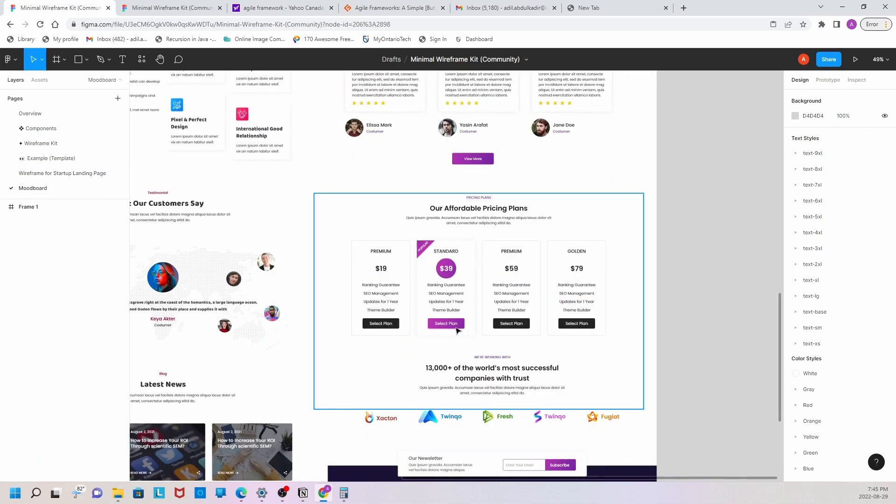
pyautogui.click(92, 174)
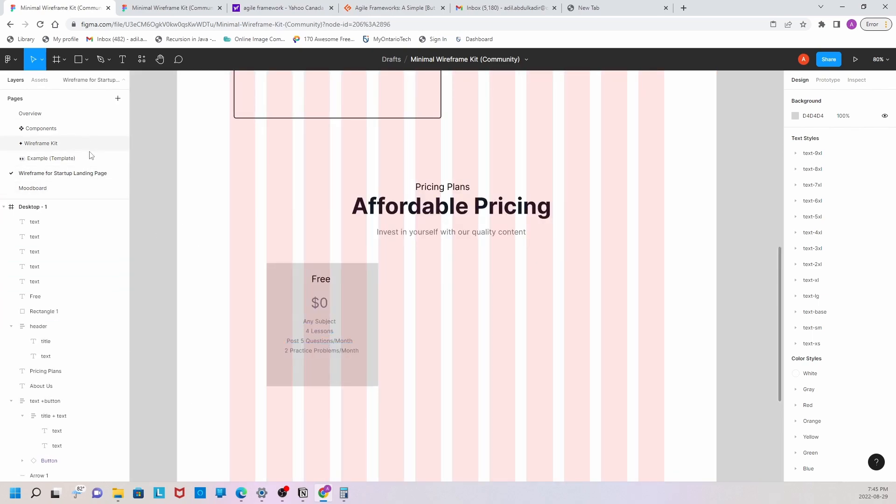
pyautogui.click(40, 80)
pyautogui.scroll(-2, 58, 214)
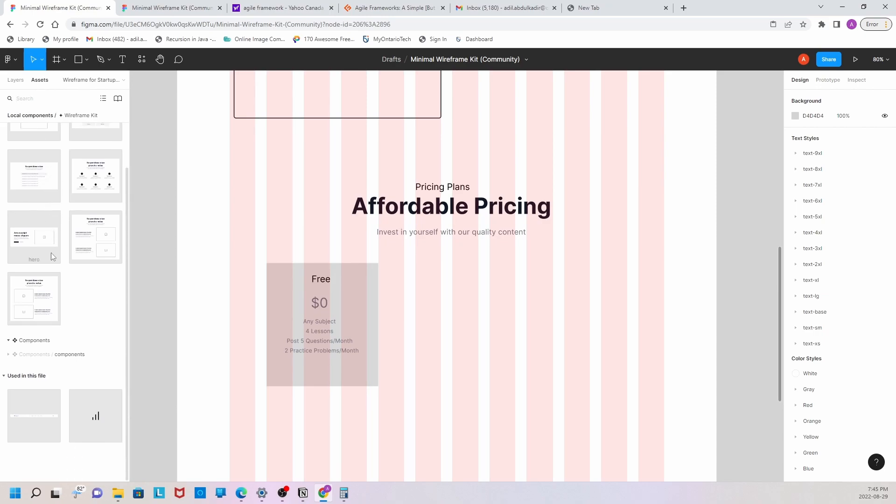
pyautogui.click(56, 355)
pyautogui.scroll(-8, 81, 215)
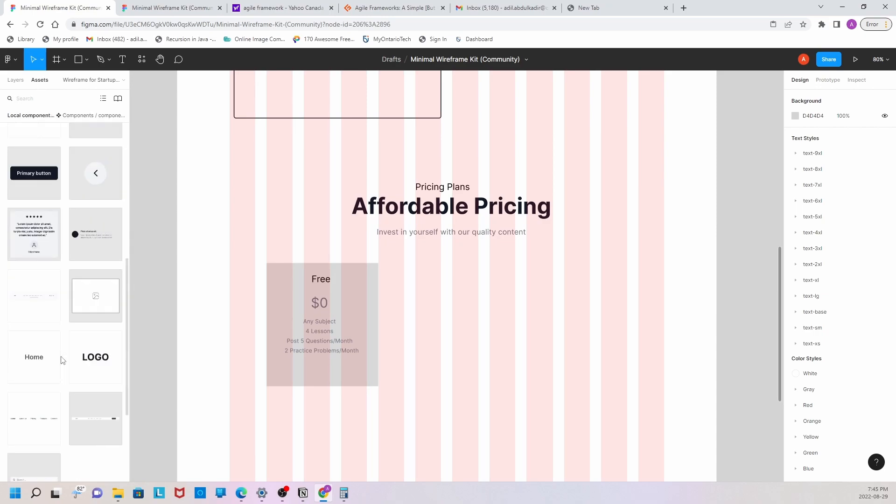
pyautogui.moveTo(34, 175); pyautogui.dragTo(321, 370)
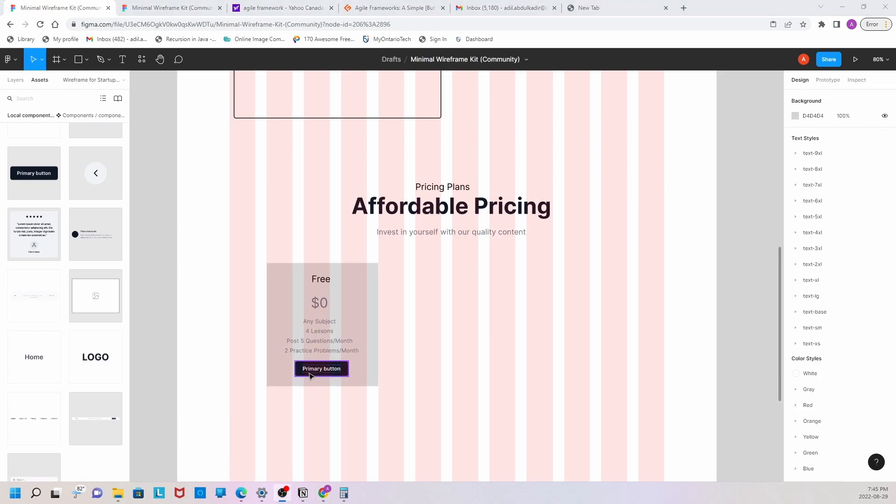
# Change the Free card's button label to "Try for Free" and centre the button horizontally in the card
pyautogui.doubleClick(314, 370)
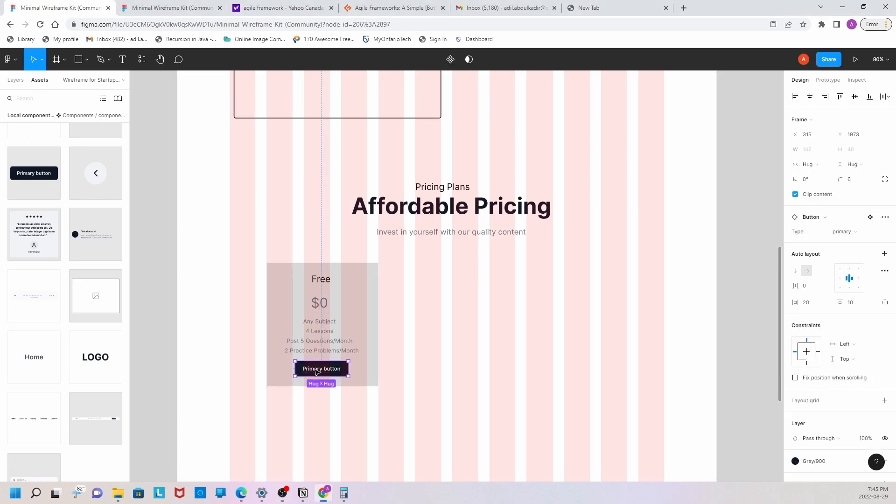
pyautogui.doubleClick(314, 369)
pyautogui.doubleClick(314, 369)
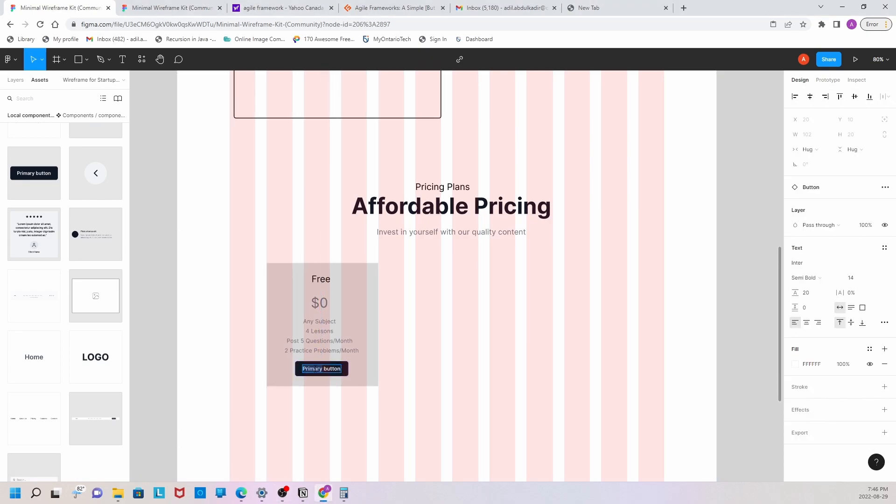
pyautogui.write('Tr')
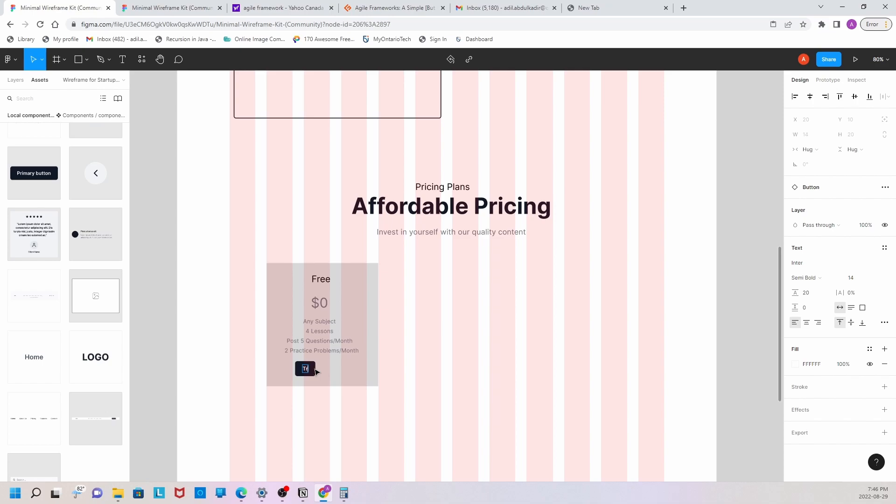
pyautogui.write('y for Free')
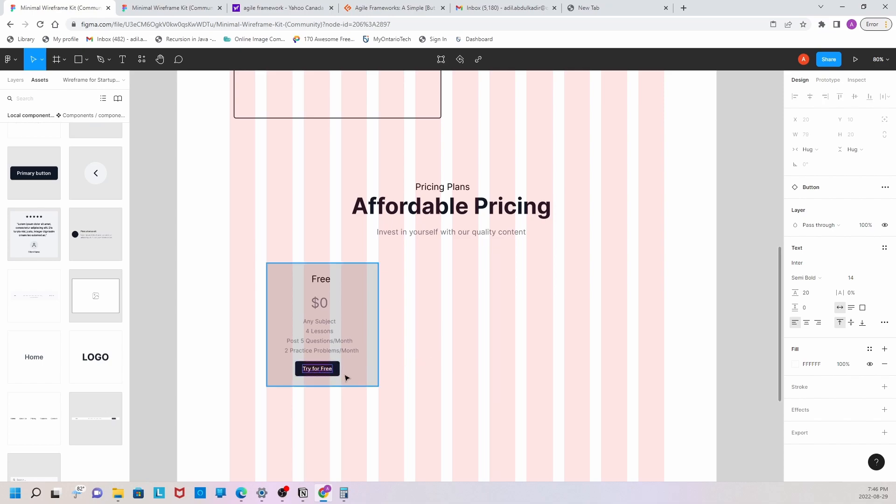
pyautogui.press('Escape')
pyautogui.moveTo(315, 367); pyautogui.dragTo(320, 367)
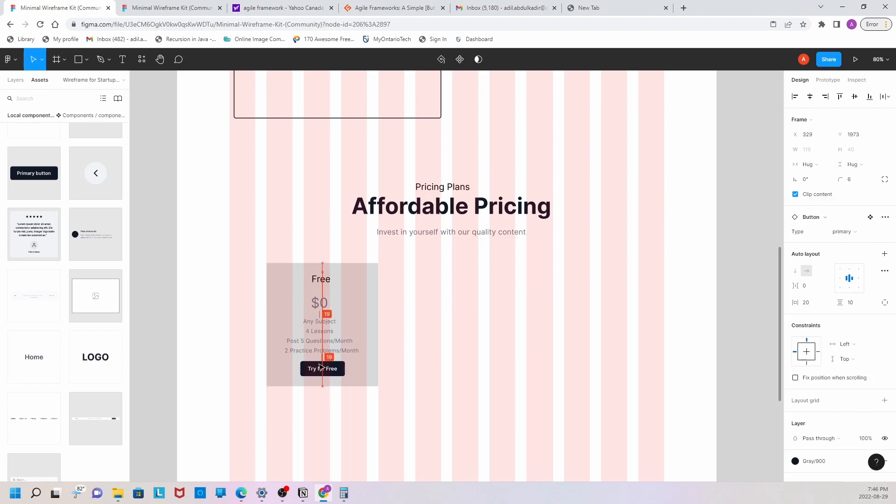
pyautogui.click(440, 327)
pyautogui.click(375, 282)
pyautogui.click(412, 303)
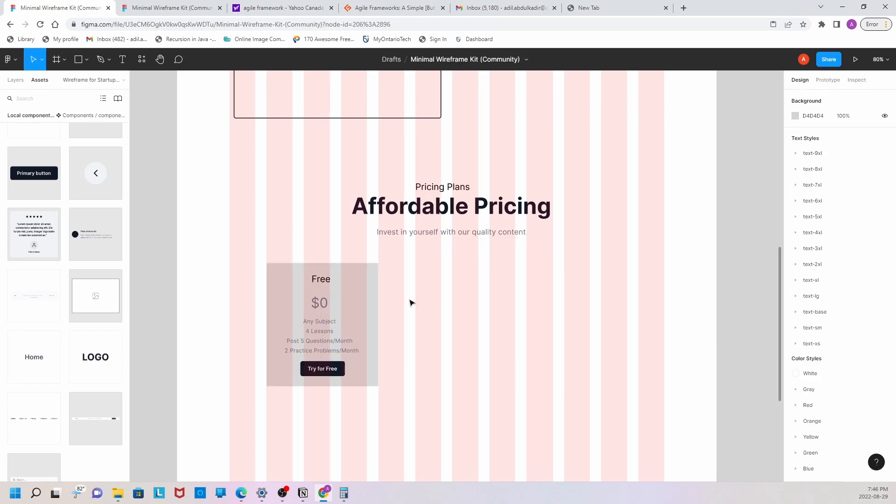
# Set the corner radius of the Free card's background rectangle to 14
pyautogui.click(374, 301)
pyautogui.moveTo(378, 304); pyautogui.dragTo(378, 305)
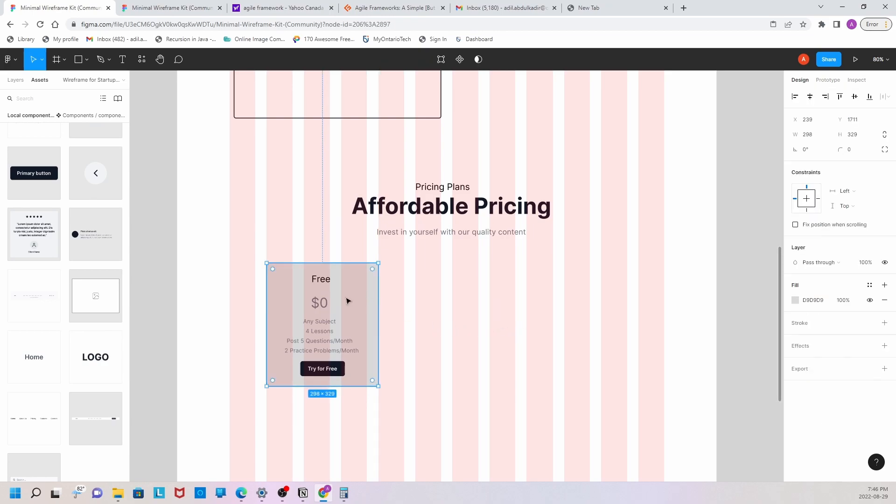
pyautogui.click(852, 154)
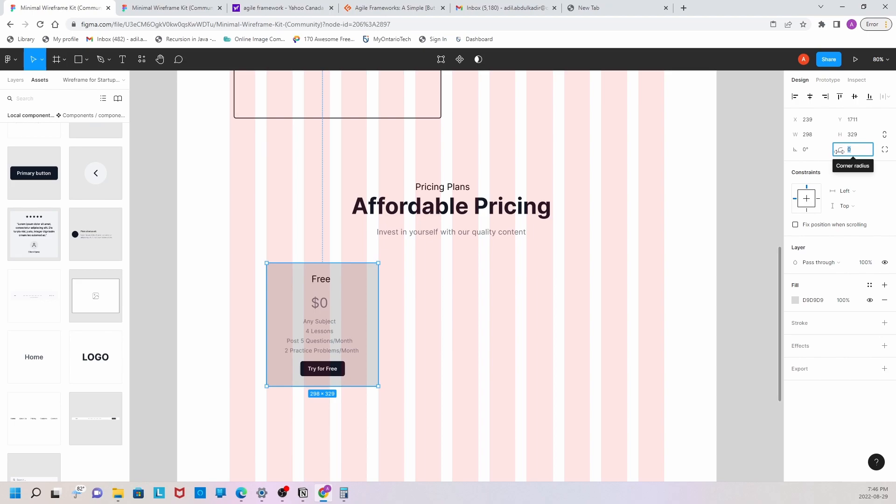
pyautogui.write('14')
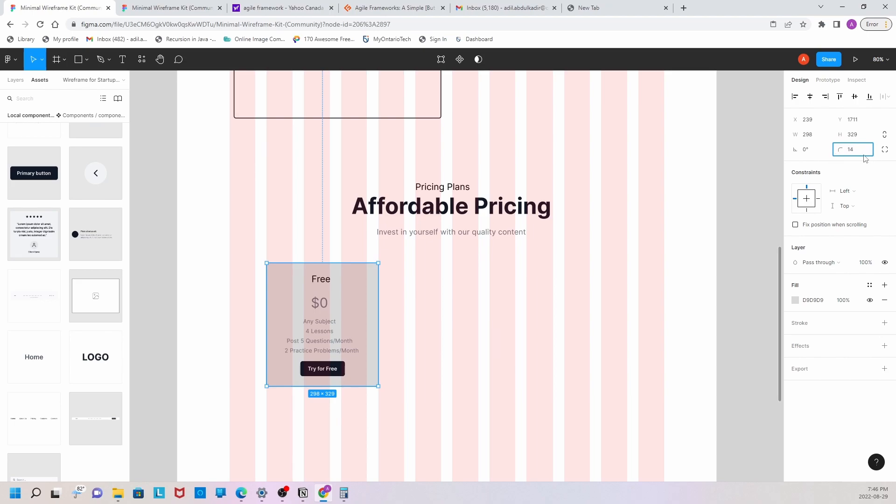
pyautogui.press('Return')
pyautogui.click(412, 342)
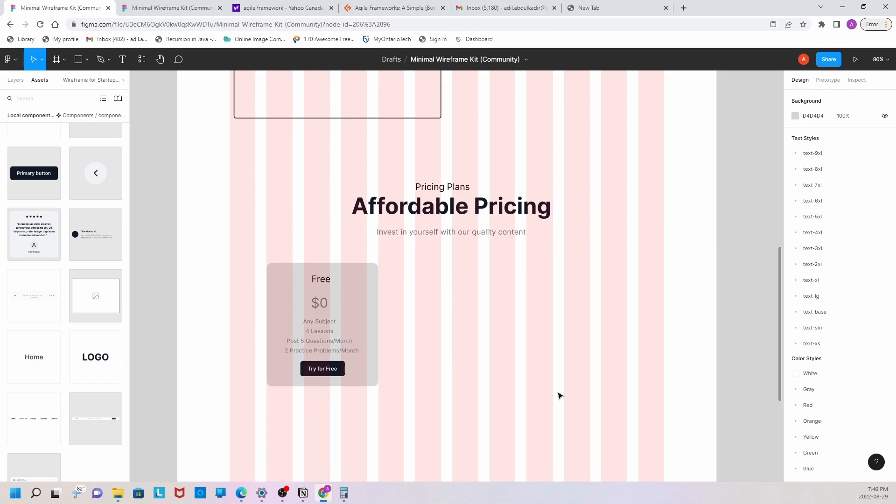
# Duplicate the complete Free card twice to form a row of three cards with gaps of 69 between them
pyautogui.moveTo(247, 255); pyautogui.dragTo(407, 413)
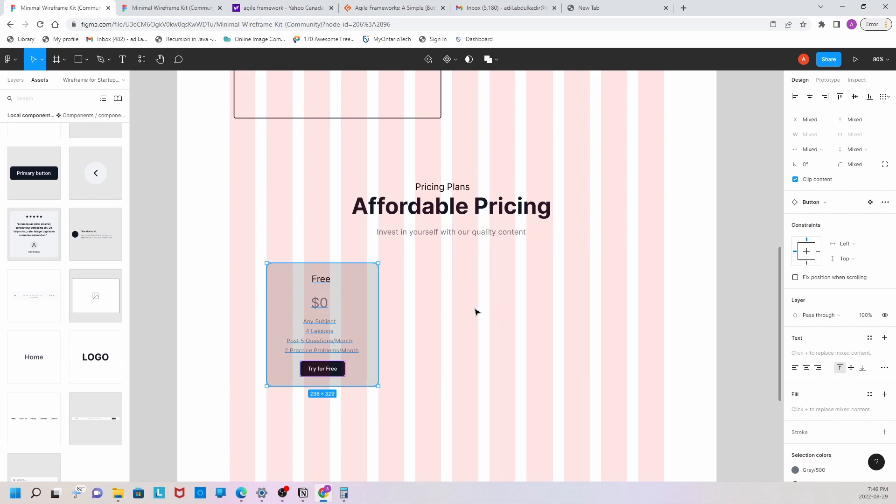
pyautogui.moveTo(293, 300); pyautogui.dragTo(428, 299)
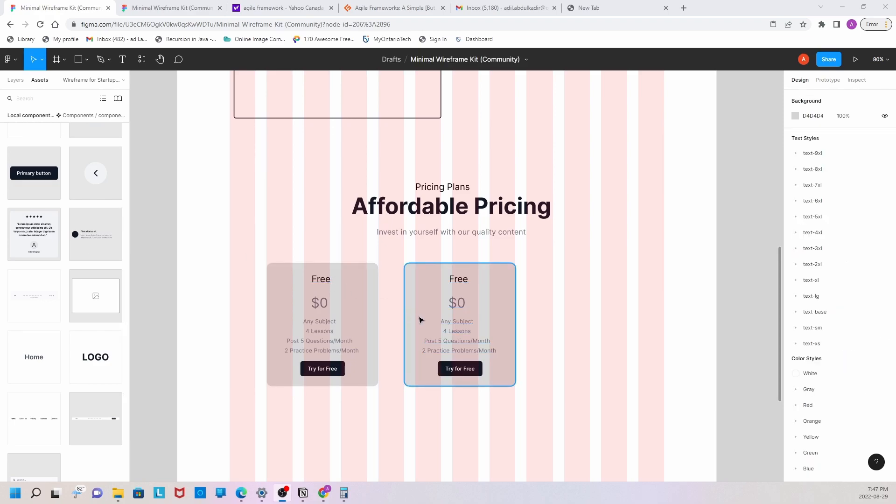
pyautogui.moveTo(432, 314); pyautogui.dragTo(563, 311)
pyautogui.press('Delete')
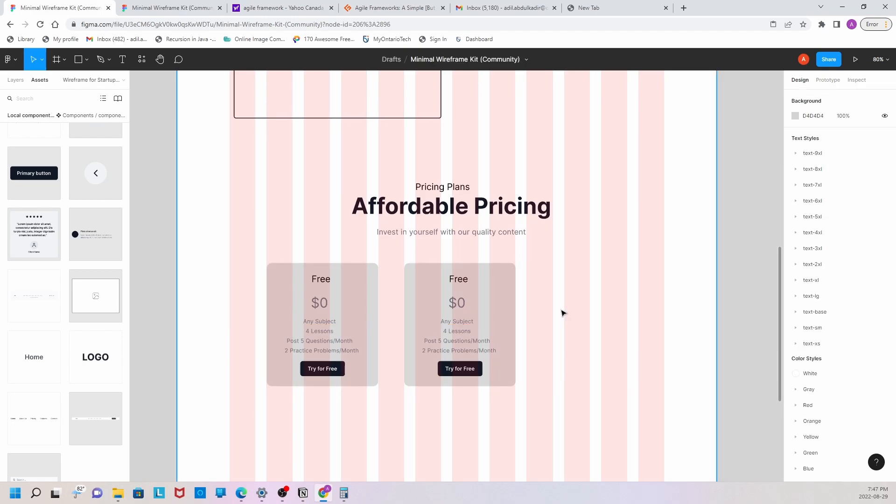
pyautogui.moveTo(395, 254); pyautogui.dragTo(537, 405)
pyautogui.moveTo(447, 325); pyautogui.dragTo(587, 325)
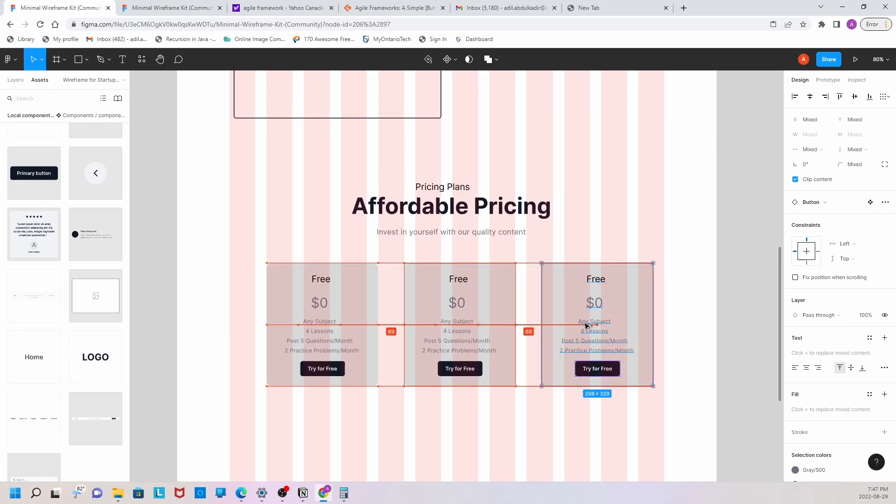
# Widen the middle card's title text box to about 112 and centre it over the card
pyautogui.doubleClick(464, 278)
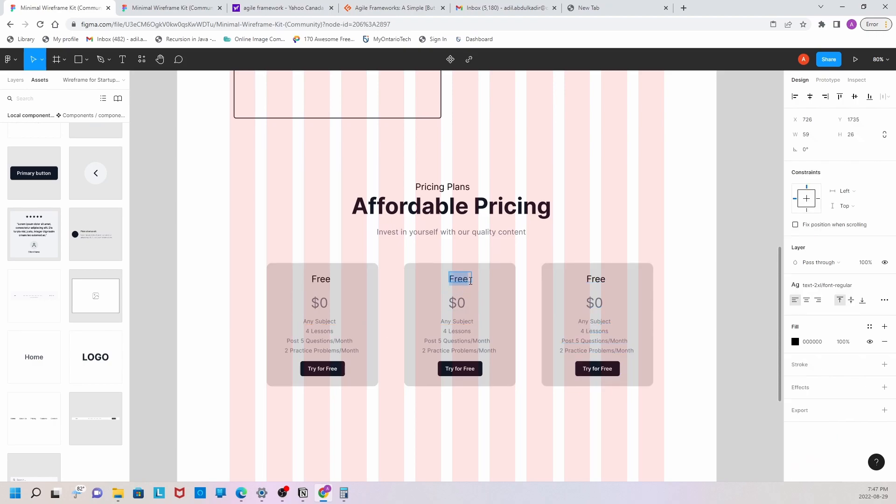
pyautogui.press('Escape')
pyautogui.moveTo(471, 279)
pyautogui.mouseDown()
pyautogui.moveTo(493, 279)
pyautogui.moveTo(470, 280)
pyautogui.mouseUp()
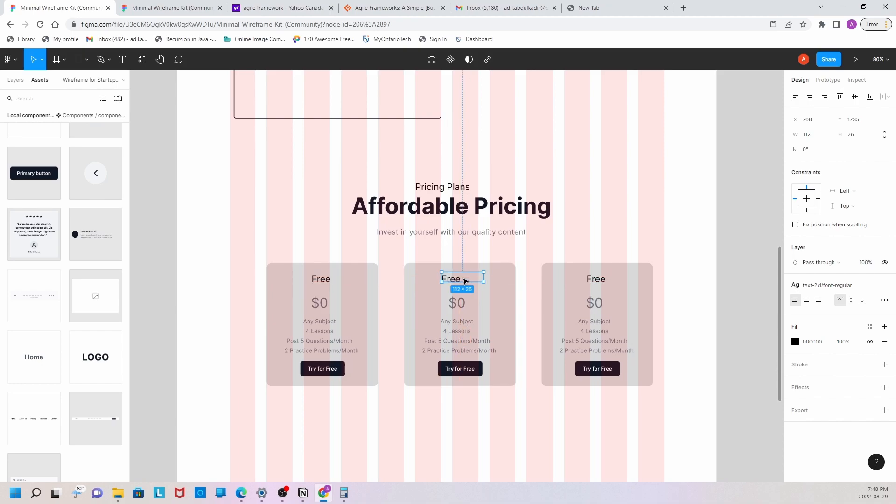
# Change the middle card's title to "Standard" and nudge it into the centre of the card
pyautogui.doubleClick(465, 282)
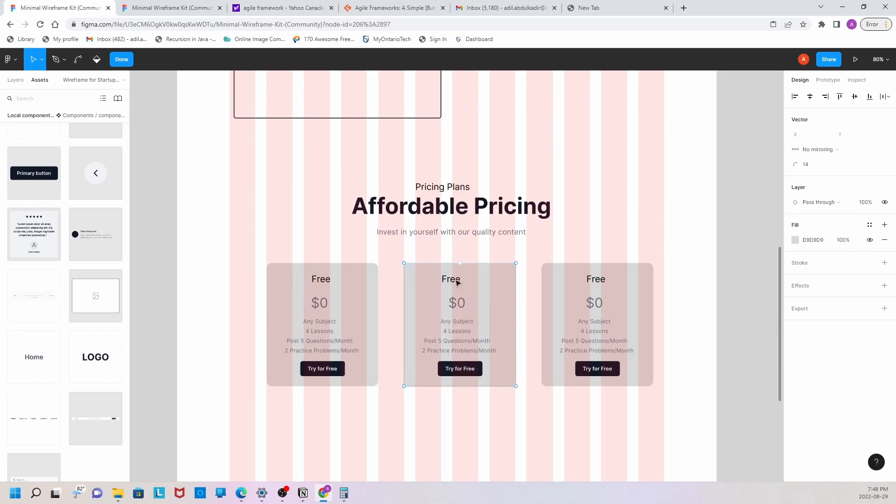
pyautogui.press('Escape')
pyautogui.click(451, 279)
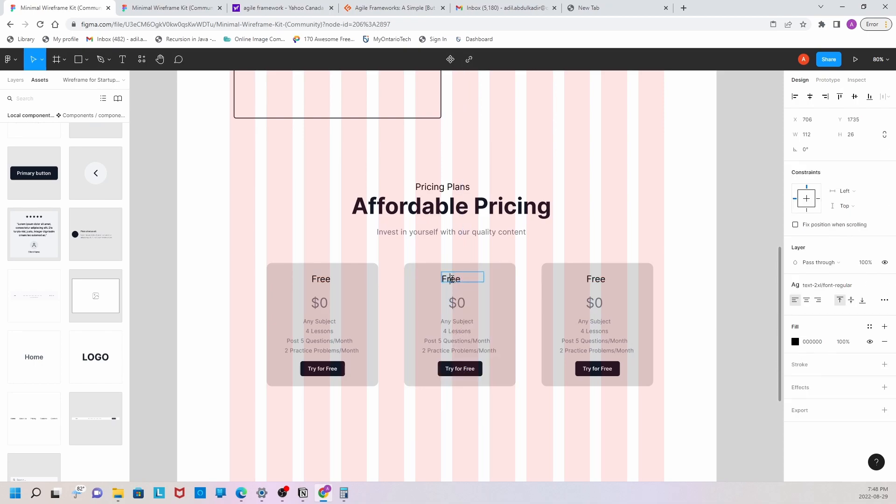
pyautogui.doubleClick(451, 279)
pyautogui.write('S')
pyautogui.press('BackSpace')
pyautogui.write('Standard')
pyautogui.press('Escape')
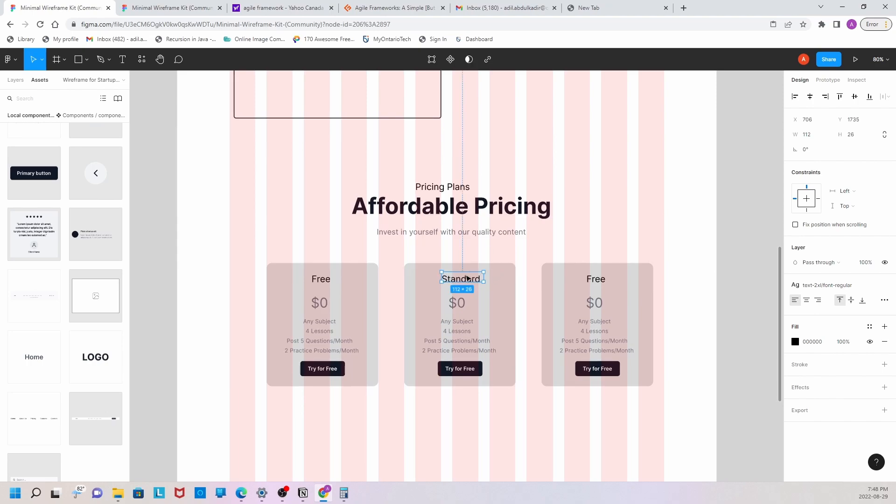
pyautogui.moveTo(464, 281)
pyautogui.mouseDown()
pyautogui.moveTo(439, 281)
pyautogui.moveTo(462, 282)
pyautogui.mouseUp()
pyautogui.click(491, 306)
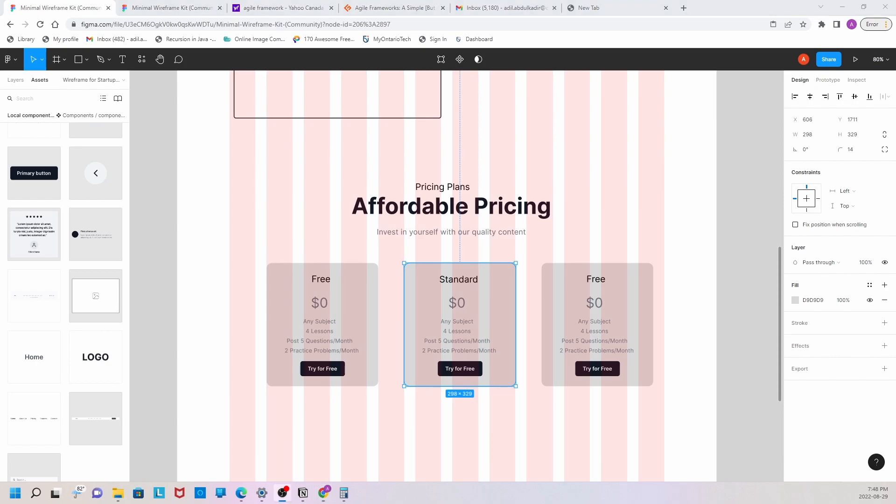
# Change the Standard card's price to "$10/mo" and widen its text box so it fits one line
pyautogui.doubleClick(460, 306)
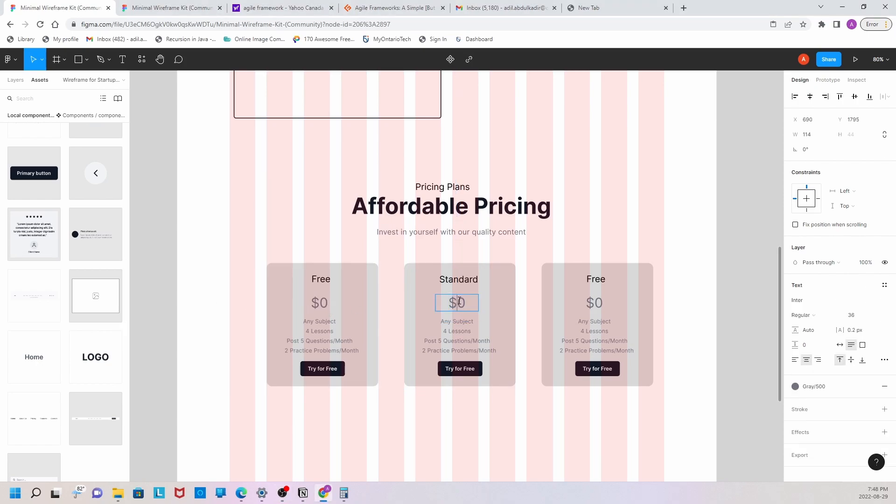
pyautogui.doubleClick(460, 301)
pyautogui.write('10/mo')
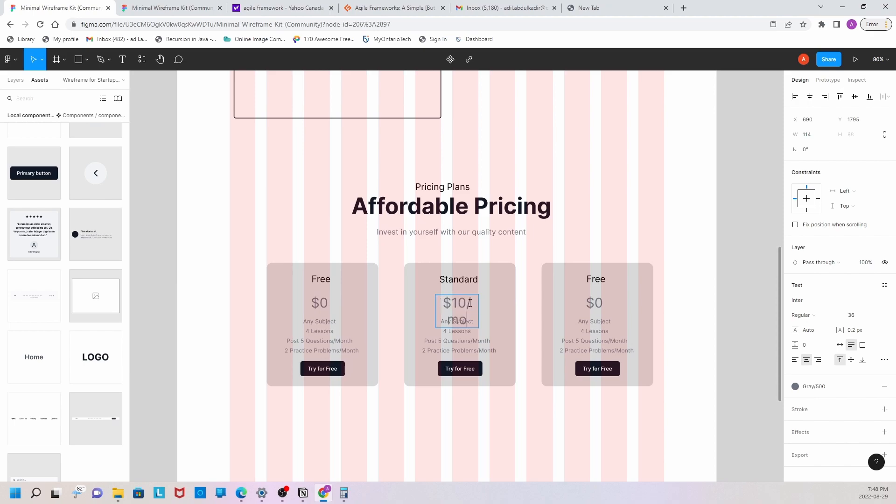
pyautogui.press('Escape')
pyautogui.moveTo(478, 307); pyautogui.dragTo(490, 306)
pyautogui.click(433, 335)
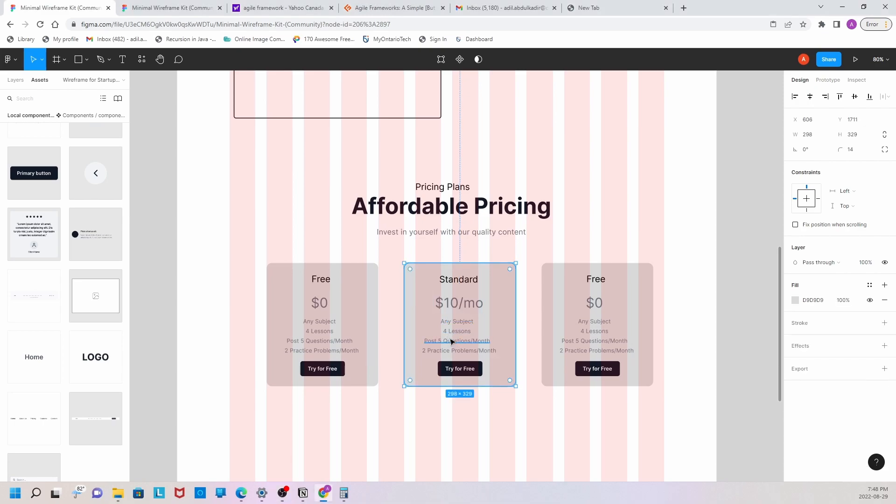
# Change the Standard card's lessons line to "Unlimited Lessons" and adjust its text box to fit one centred line
pyautogui.doubleClick(446, 331)
pyautogui.click(448, 334)
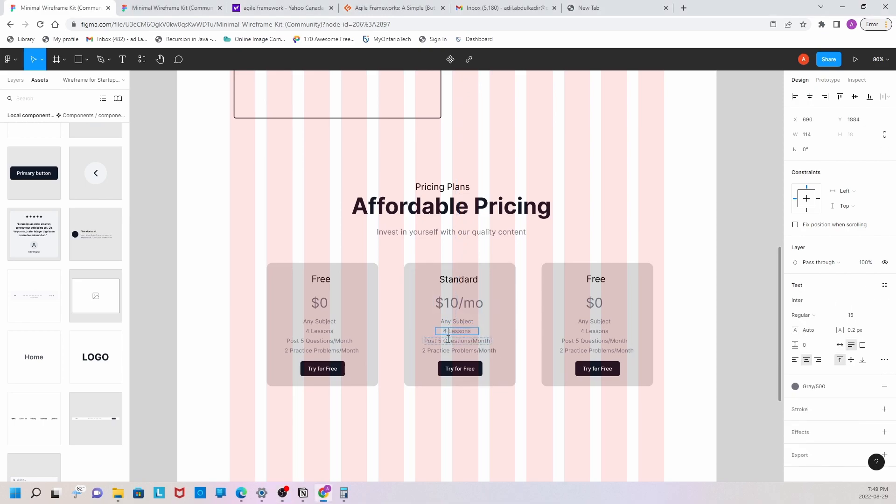
pyautogui.write('Unlimited')
pyautogui.press('Escape')
pyautogui.moveTo(479, 336)
pyautogui.mouseDown()
pyautogui.moveTo(488, 332)
pyautogui.moveTo(461, 336)
pyautogui.mouseUp()
# Change the Standard card's questions line to "Unlimited Questions/Month" and adjust its text box to fit one centred line
pyautogui.doubleClick(438, 341)
pyautogui.click(441, 342)
pyautogui.moveTo(440, 342); pyautogui.dragTo(418, 345)
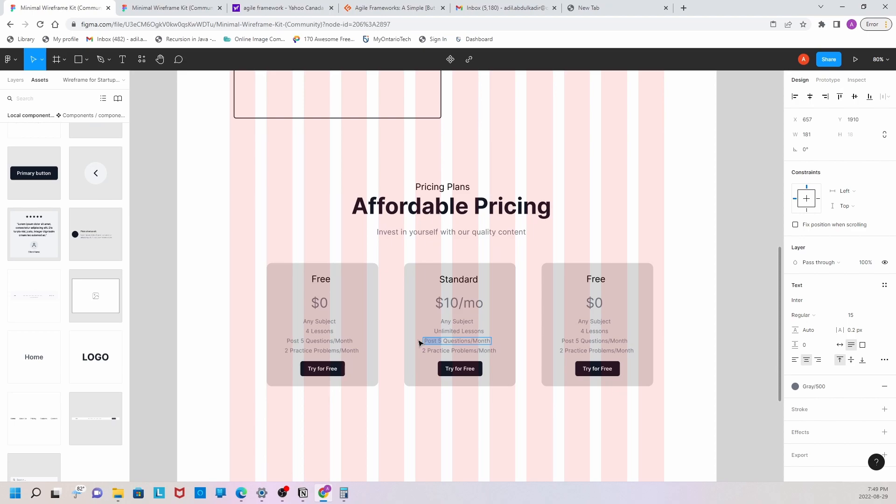
pyautogui.write('Unlimited')
pyautogui.press('Escape')
pyautogui.moveTo(491, 344); pyautogui.dragTo(469, 343)
pyautogui.click(470, 358)
# Change the Standard card's last feature to "Unlimited Practice Problems/Month" and widen its text box to about 263
pyautogui.doubleClick(444, 352)
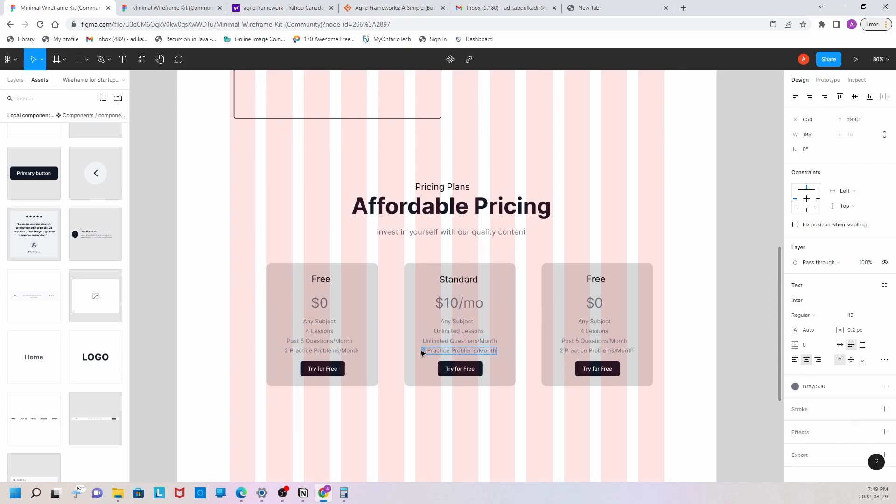
pyautogui.write('Unlimited')
pyautogui.press('Escape')
pyautogui.moveTo(421, 351)
pyautogui.mouseDown()
pyautogui.moveTo(395, 351)
pyautogui.moveTo(431, 356)
pyautogui.mouseUp()
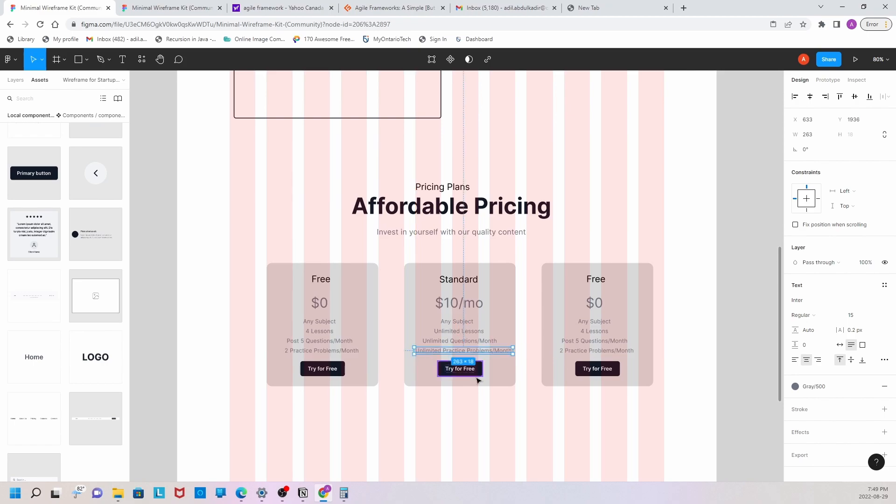
pyautogui.click(544, 404)
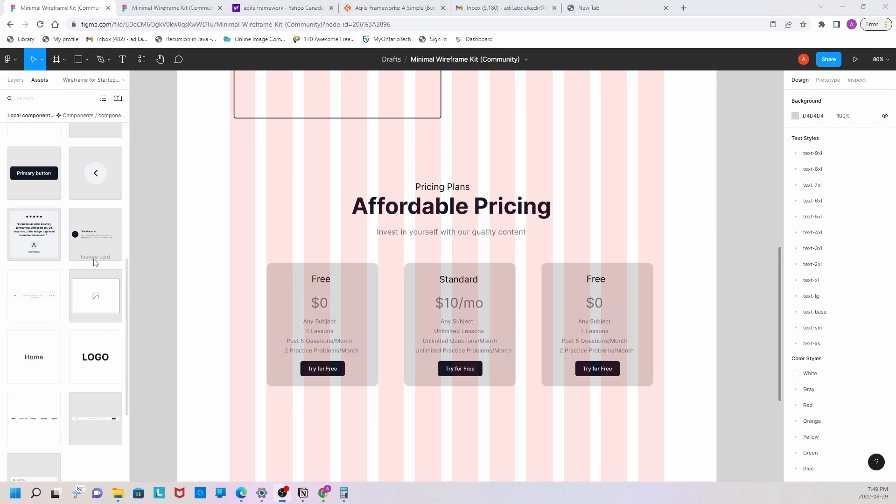
# Change the Standard card's button label to "Subscribe"
pyautogui.doubleClick(460, 369)
pyautogui.doubleClick(461, 369)
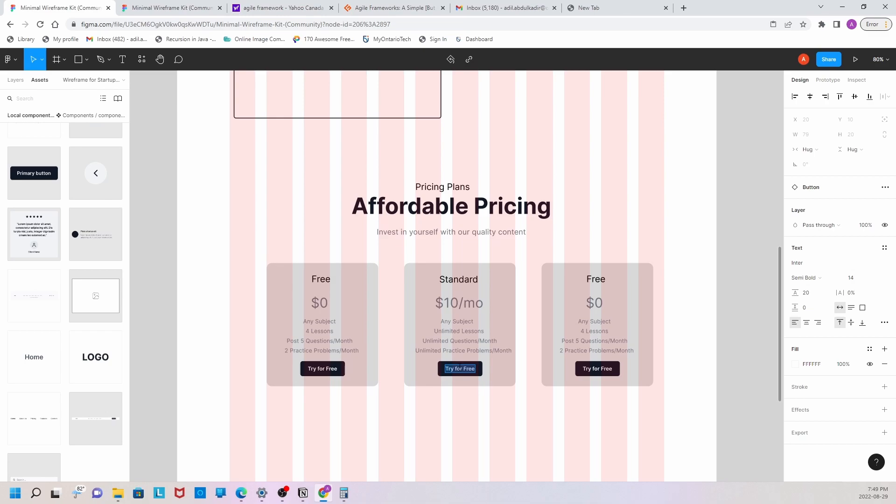
pyautogui.write('Subscribe')
pyautogui.press('Escape')
pyautogui.press('Escape')
# Change the third card's title to "Premium" and centre it horizontally near the card's upper edge
pyautogui.doubleClick(603, 282)
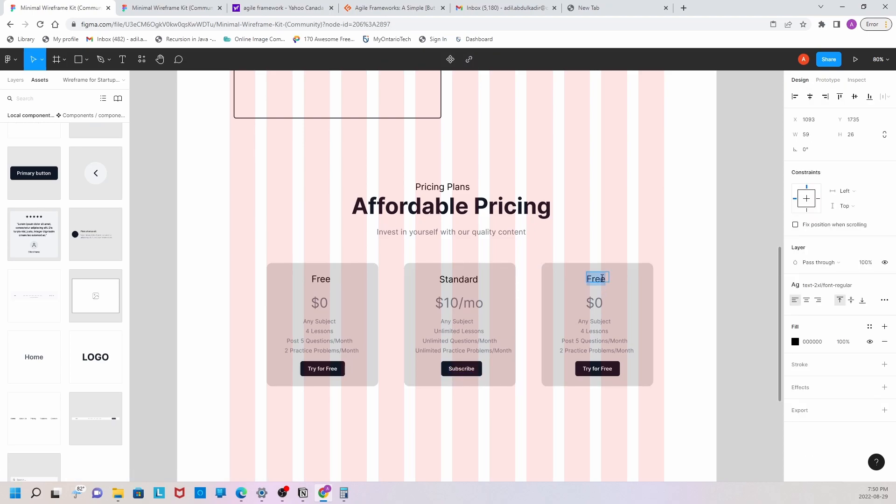
pyautogui.write('Premium')
pyautogui.press('Escape')
pyautogui.moveTo(610, 277)
pyautogui.mouseDown()
pyautogui.moveTo(633, 277)
pyautogui.moveTo(599, 279)
pyautogui.mouseUp()
pyautogui.click(613, 302)
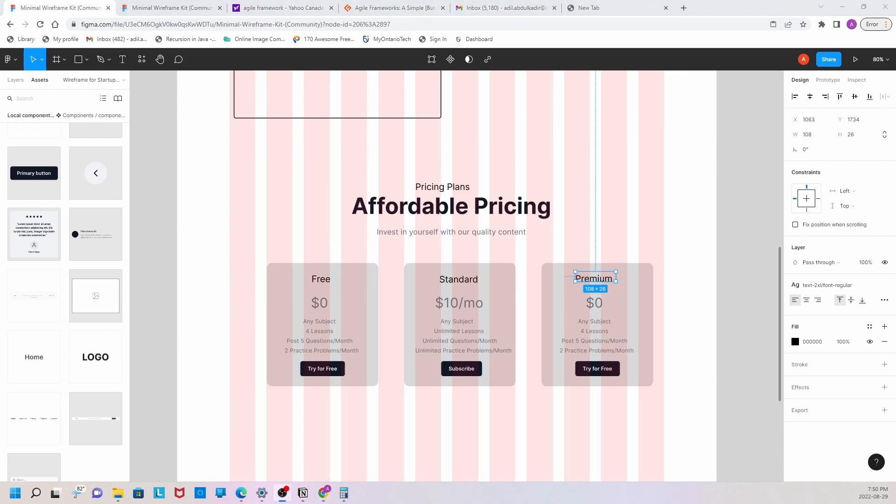
# Change the Premium card's price to "$19/mo" and widen its text box to about 136 so it fits one line
pyautogui.click(599, 313)
pyautogui.doubleClick(597, 303)
pyautogui.click(597, 304)
pyautogui.moveTo(600, 304); pyautogui.dragTo(597, 304)
pyautogui.write('19/mo')
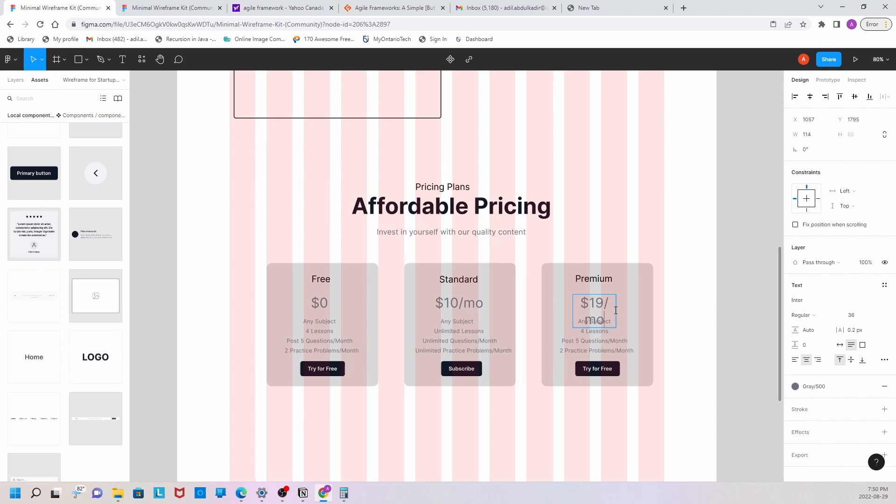
pyautogui.press('Escape')
pyautogui.moveTo(616, 310)
pyautogui.mouseDown()
pyautogui.moveTo(624, 310)
pyautogui.moveTo(605, 305)
pyautogui.mouseUp()
pyautogui.click(631, 333)
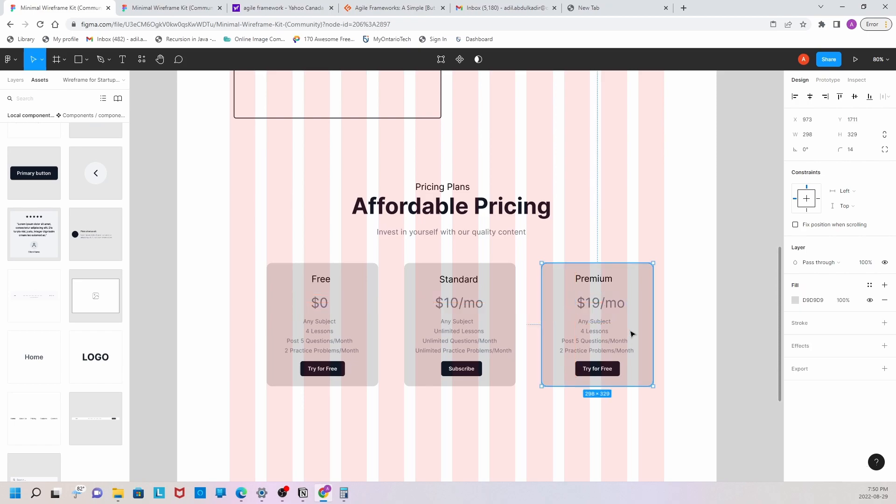
# Delete the four feature lines from the Premium card
pyautogui.click(590, 341)
pyautogui.click(584, 324)
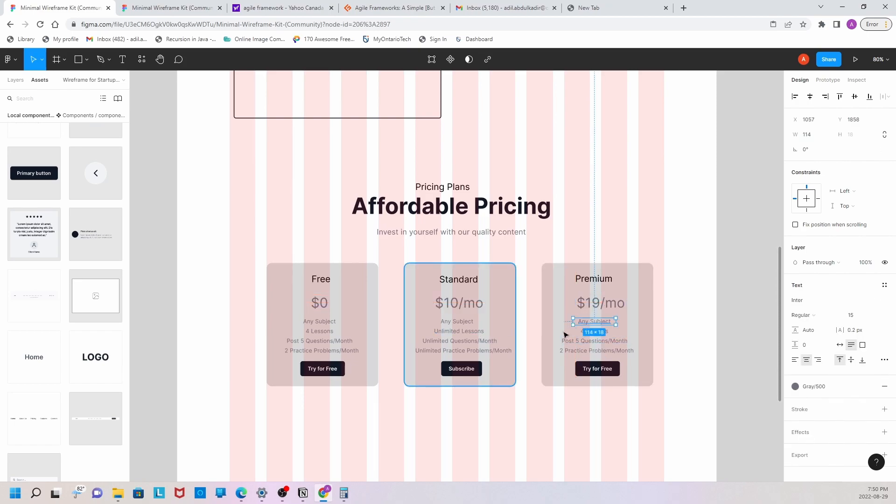
pyautogui.click(572, 343)
pyautogui.click(560, 330)
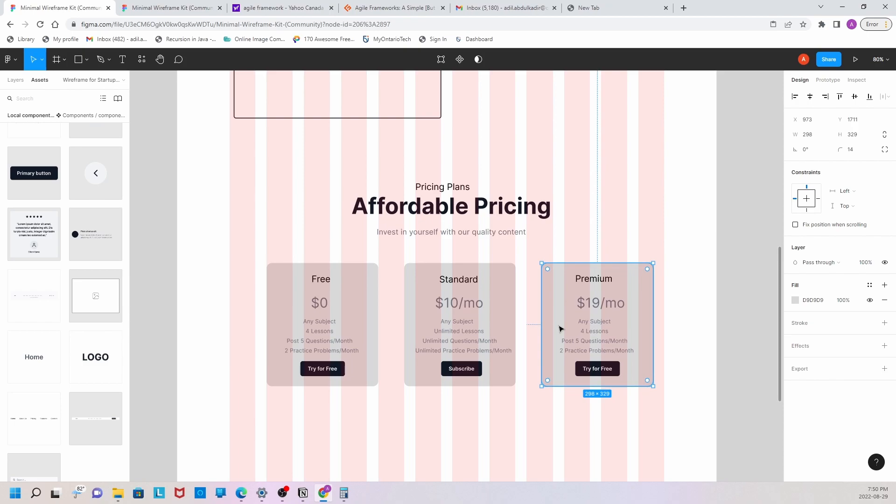
pyautogui.moveTo(556, 316); pyautogui.dragTo(638, 355)
pyautogui.press('Delete')
# Copy the Standard card's four feature lines into the Premium card below its price
pyautogui.click(460, 331)
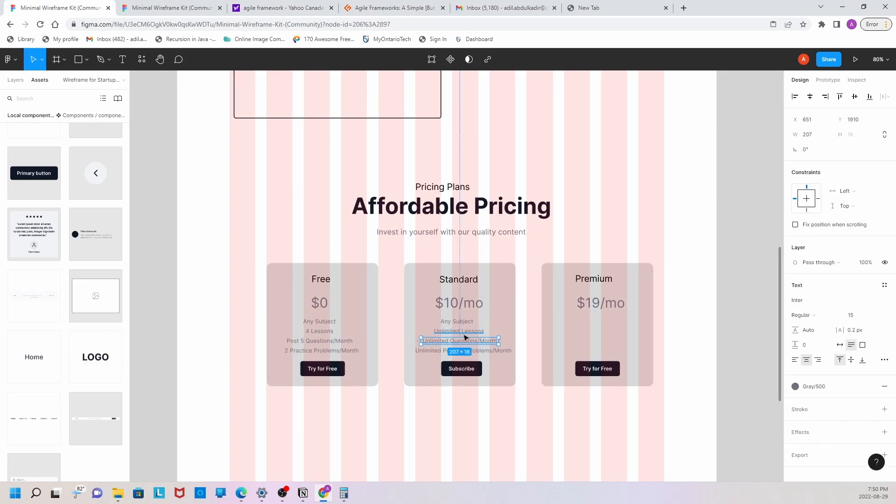
pyautogui.moveTo(409, 315); pyautogui.dragTo(515, 356)
pyautogui.moveTo(457, 343); pyautogui.dragTo(586, 332)
pyautogui.click(636, 347)
pyautogui.doubleClick(642, 346)
pyautogui.click(617, 327)
pyautogui.click(647, 347)
pyautogui.hotkey('alt', 'Tab')
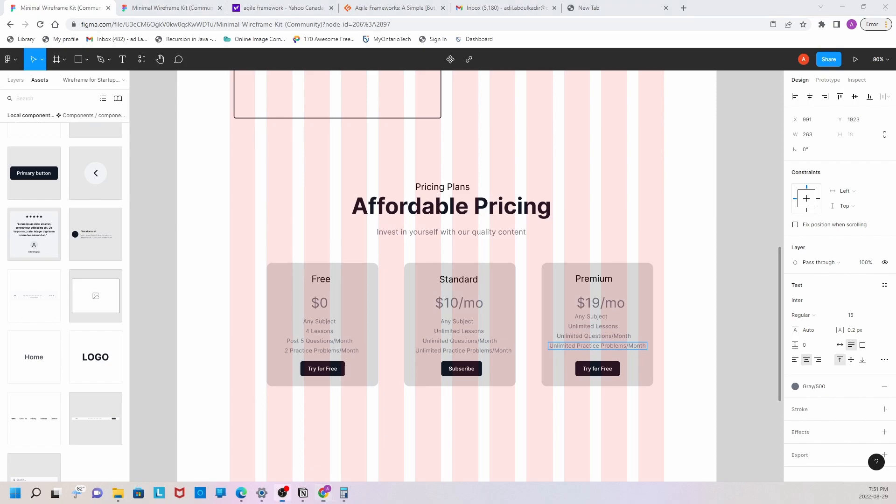
# Reposition the Premium card's price so it is centred above the feature lines
pyautogui.click(594, 351)
pyautogui.click(560, 358)
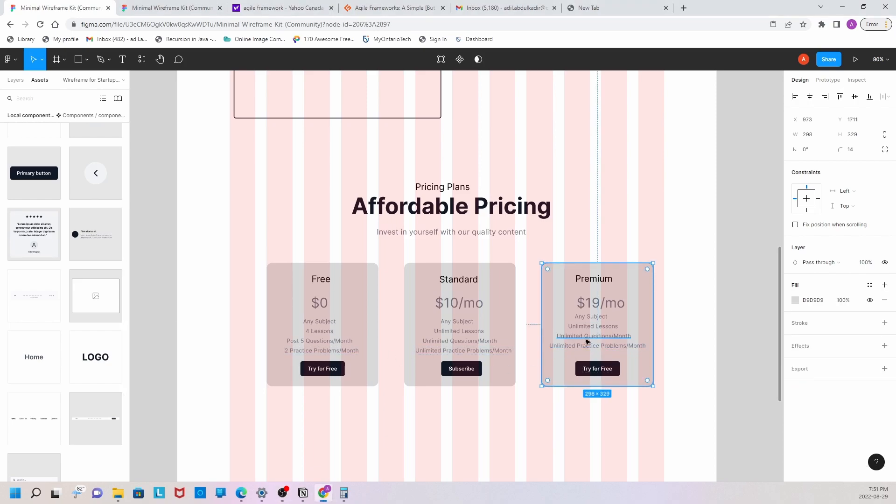
pyautogui.click(605, 306)
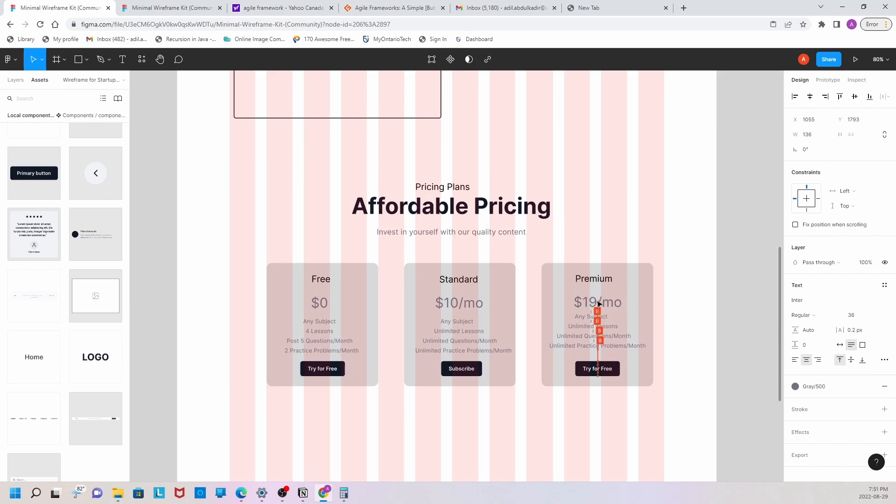
pyautogui.moveTo(594, 303)
pyautogui.mouseDown()
pyautogui.moveTo(527, 304)
pyautogui.moveTo(600, 304)
pyautogui.mouseUp()
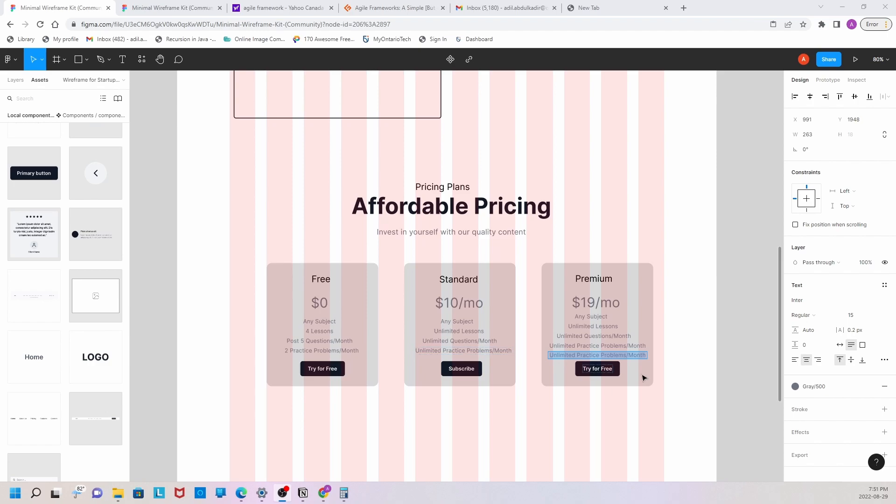
# Add a fifth feature line reading "Instant Feedback from Expert" below the Premium card's practice problems line
pyautogui.click(617, 355)
pyautogui.press('BackSpace')
pyautogui.write('Instant Feedback')
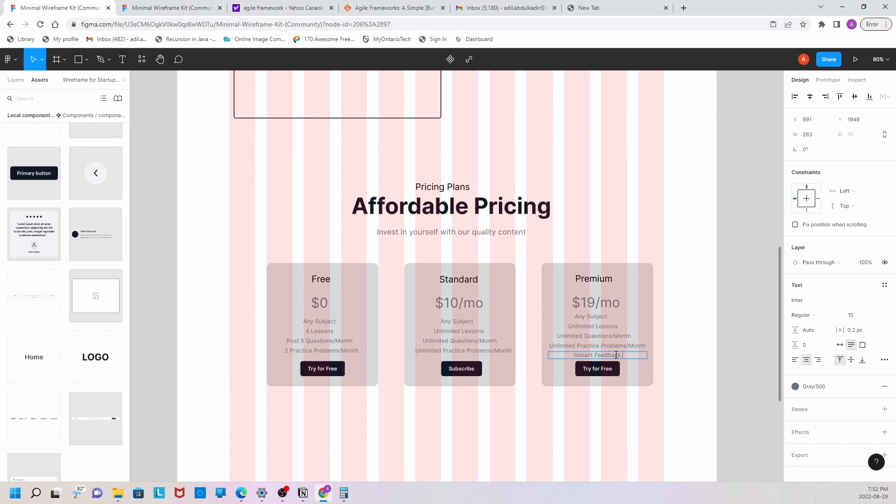
pyautogui.write('from Expert')
pyautogui.scroll(1, 630, 260)
pyautogui.press('Escape')
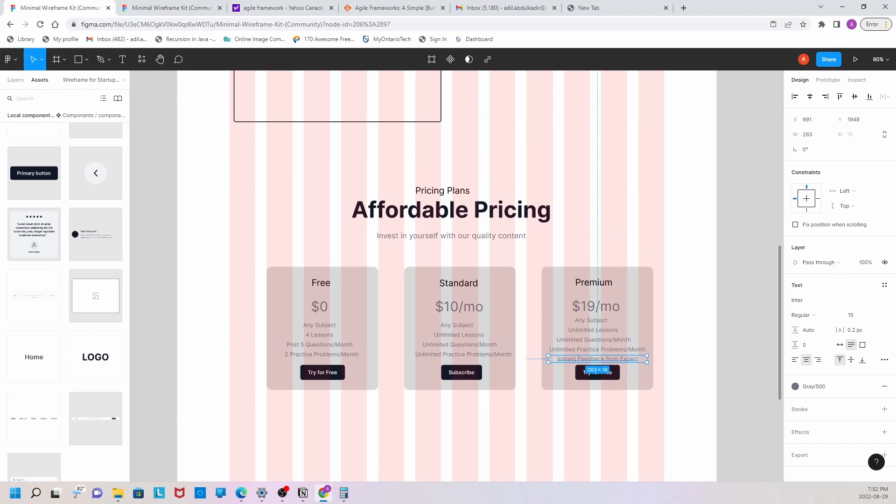
pyautogui.press('Escape')
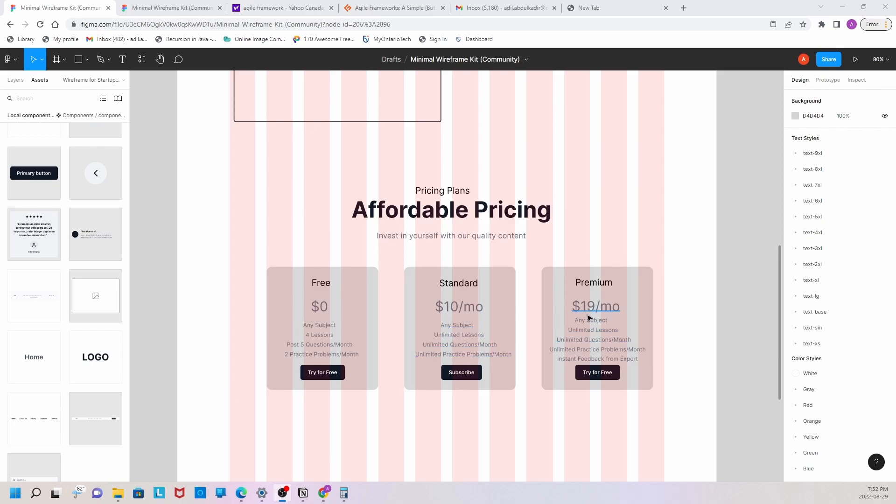
# Extend the Free card downward to a height of about 369 and move its button down by 40
pyautogui.click(372, 377)
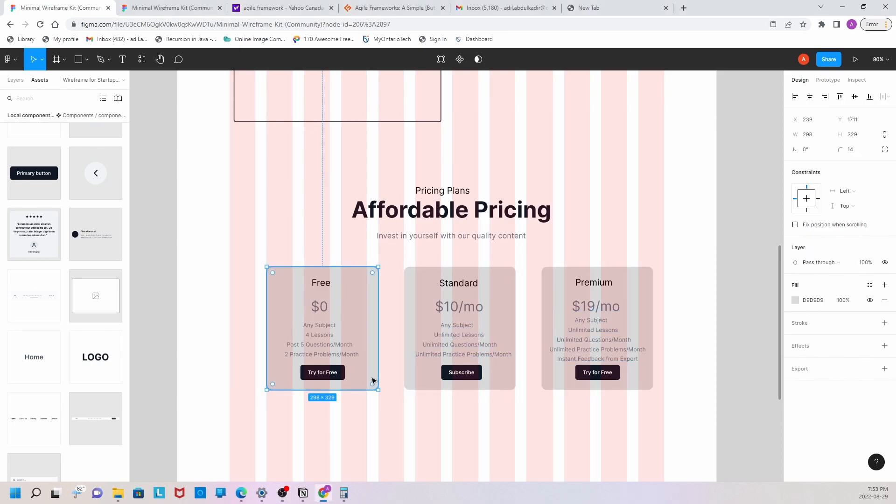
pyautogui.moveTo(322, 390); pyautogui.dragTo(322, 405)
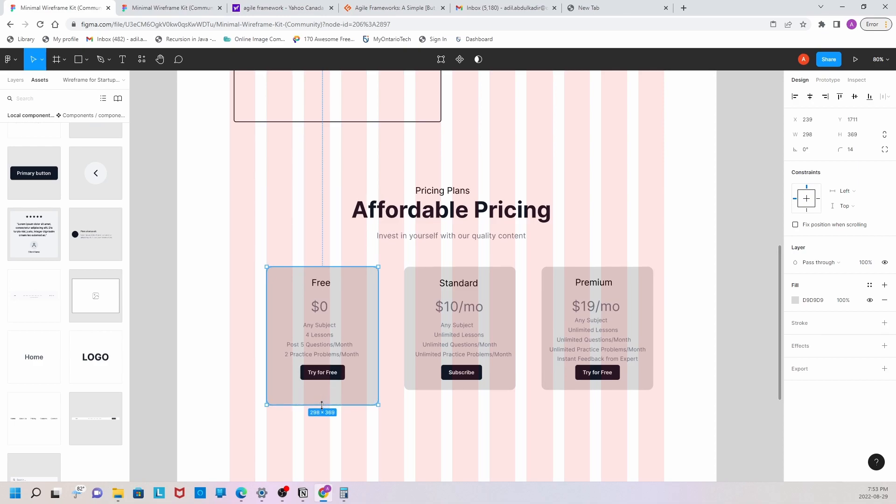
pyautogui.click(336, 372)
pyautogui.hotkey('shift', 'Down')
pyautogui.hotkey('shift', 'Down')
pyautogui.hotkey('shift', 'Down')
pyautogui.hotkey('shift', 'Down')
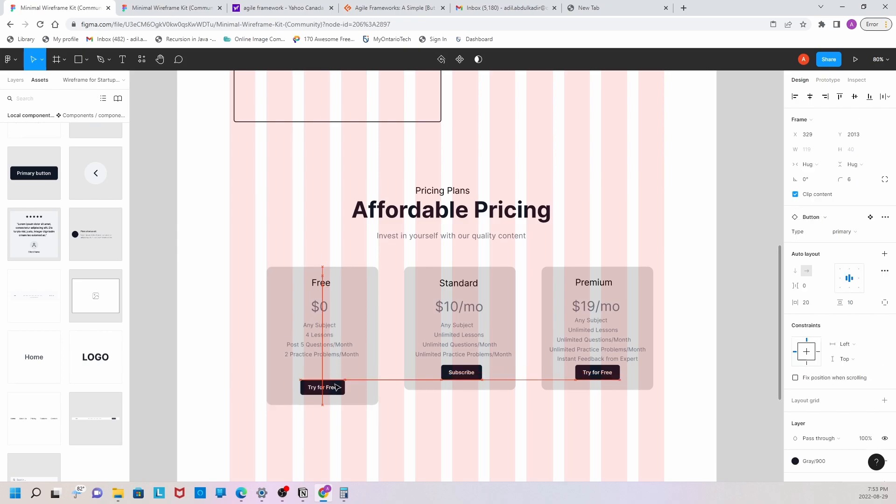
# Extend the Standard and Premium cards to a height of about 369 and lower their buttons level with the Free card's button
pyautogui.click(471, 387)
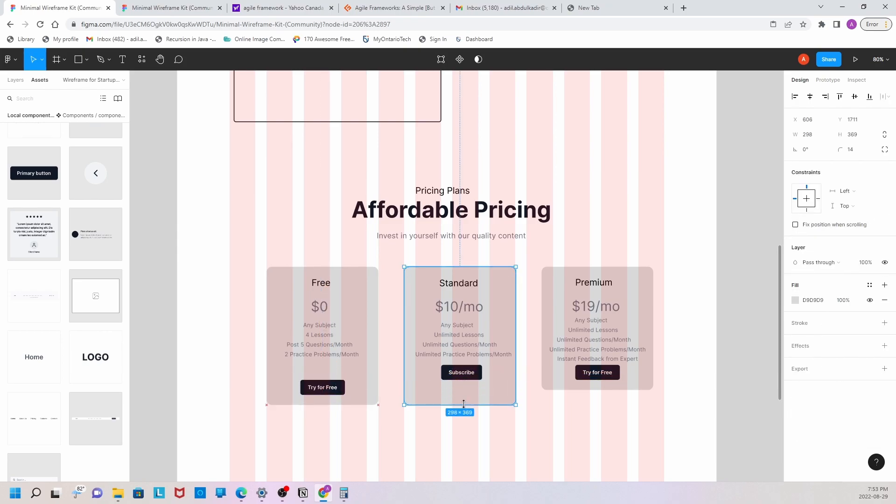
pyautogui.click(475, 372)
pyautogui.moveTo(474, 372); pyautogui.dragTo(472, 387)
pyautogui.click(551, 322)
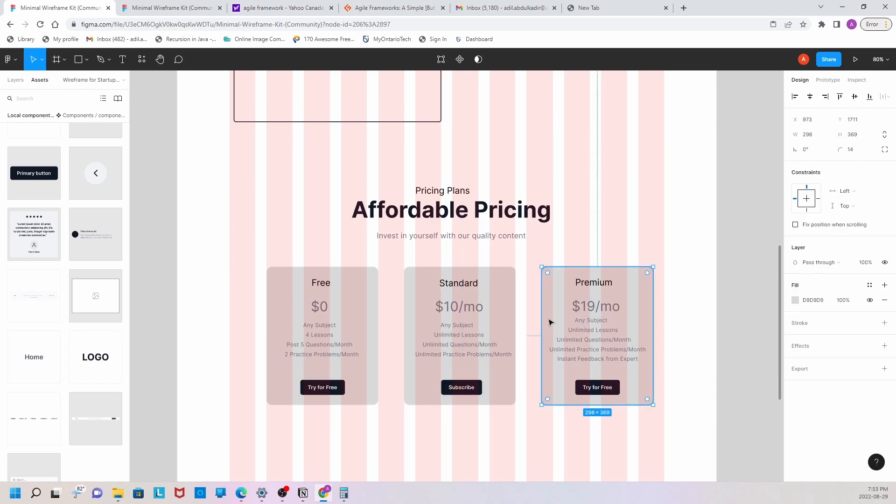
# Move the Premium card's five feature lines down to align with the other cards' lines and centre them in the card
pyautogui.moveTo(547, 315); pyautogui.dragTo(652, 372)
pyautogui.moveTo(597, 327); pyautogui.dragTo(599, 326)
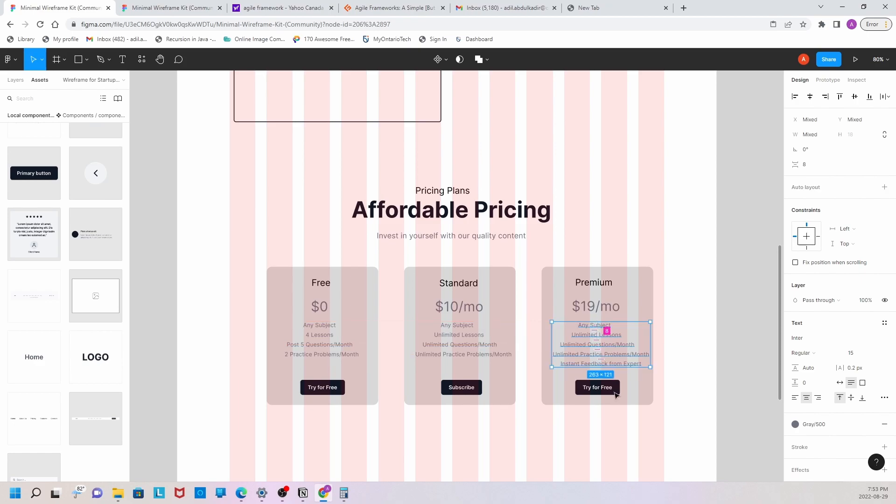
pyautogui.click(644, 391)
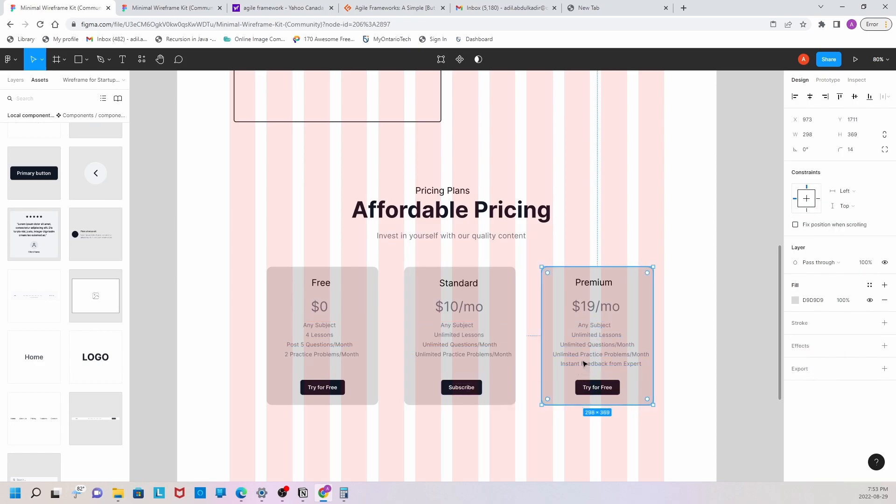
# Change the Premium card's button label to "Subscribe"
pyautogui.doubleClick(598, 391)
pyautogui.doubleClick(599, 388)
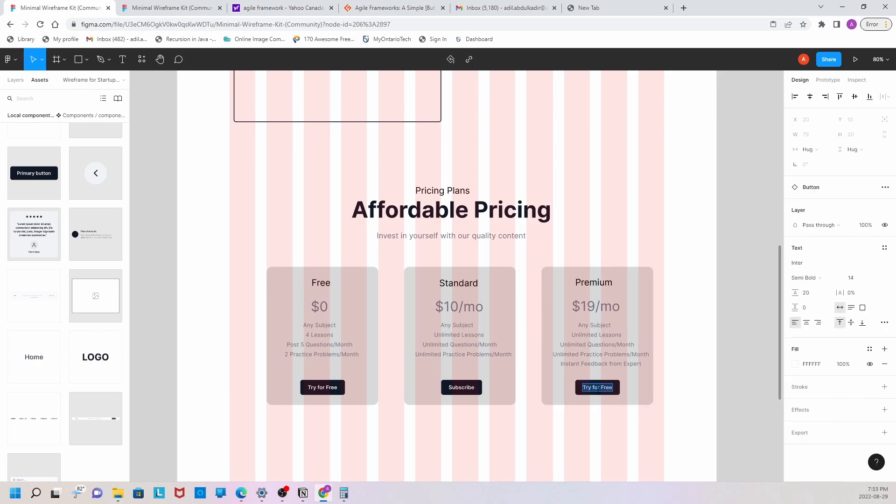
pyautogui.write('Su')
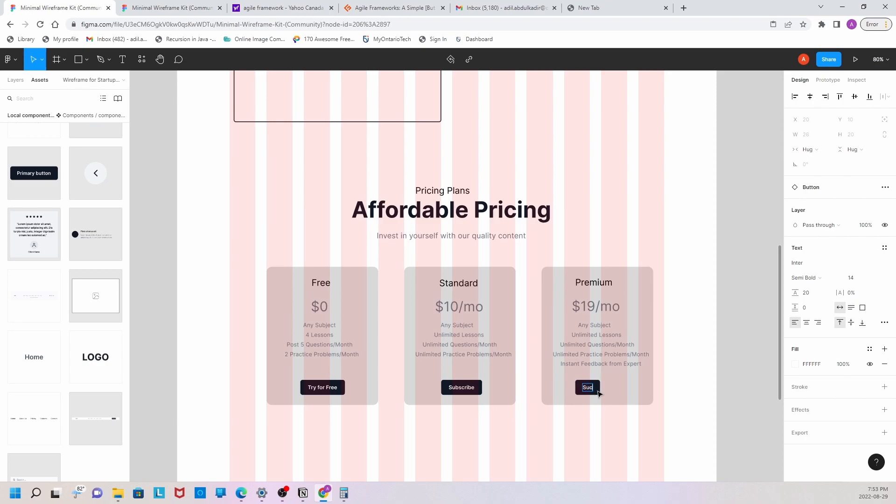
pyautogui.write('bscribe')
pyautogui.click(563, 425)
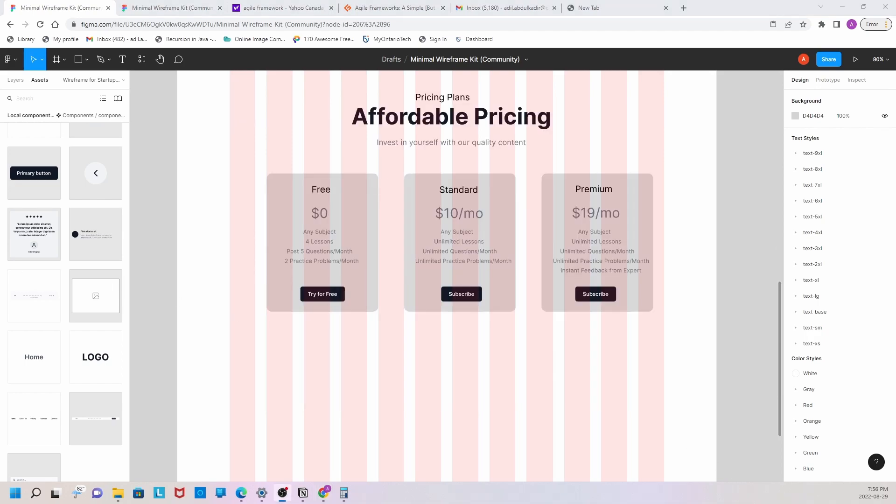
# Move all three pricing cards together to the left so they are centred on the page
pyautogui.scroll(1, 348, 379)
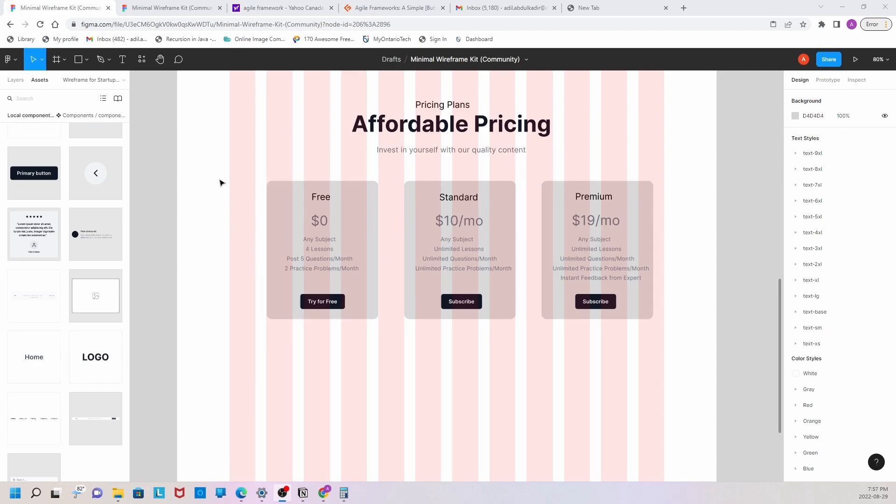
pyautogui.moveTo(230, 165); pyautogui.dragTo(686, 350)
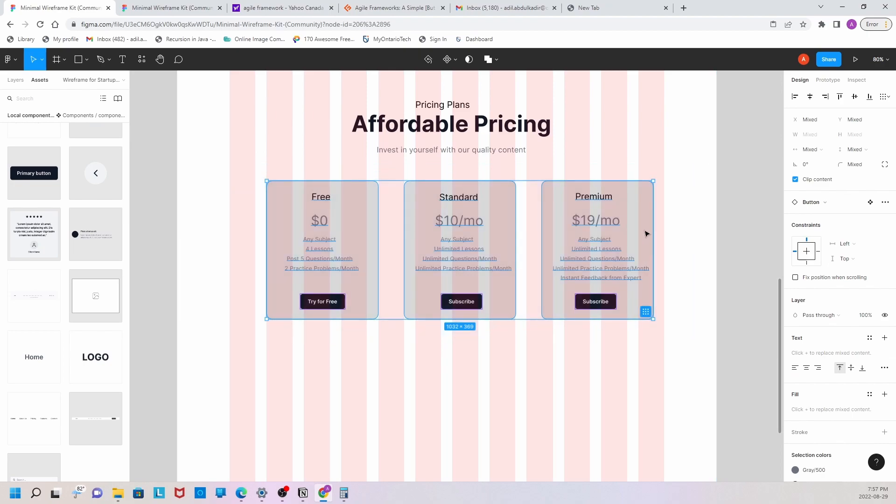
pyautogui.moveTo(646, 233); pyautogui.dragTo(634, 233)
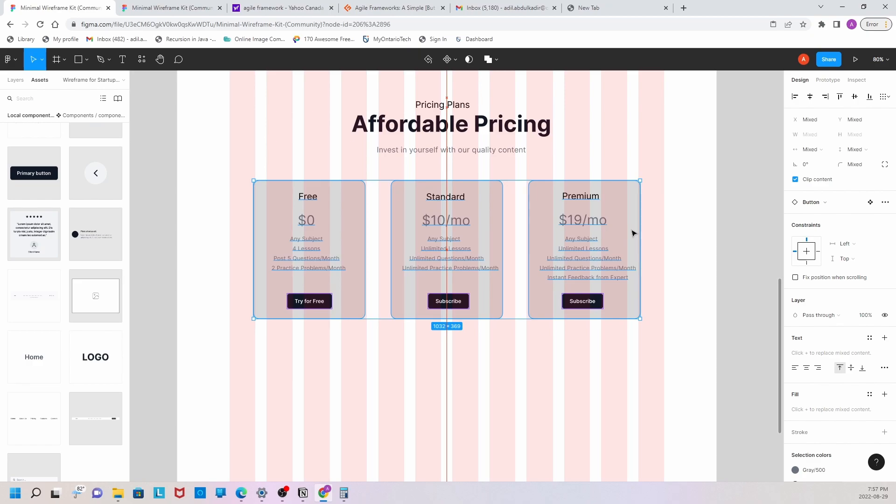
pyautogui.click(684, 254)
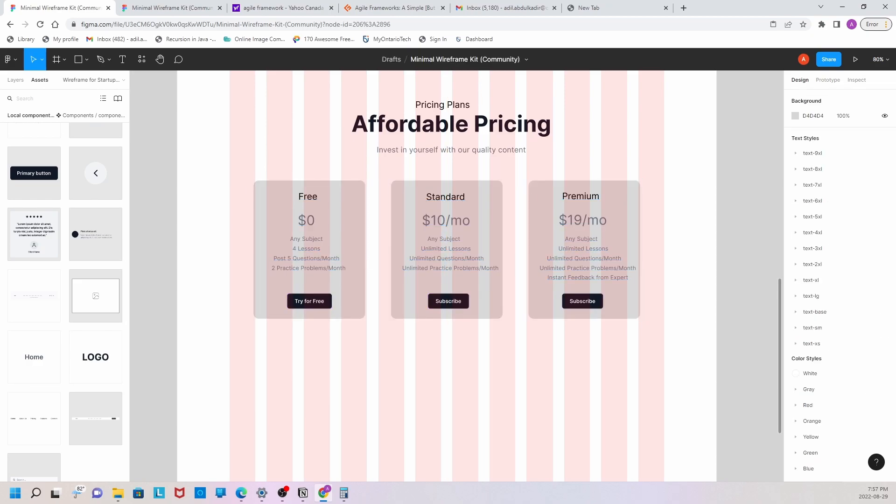